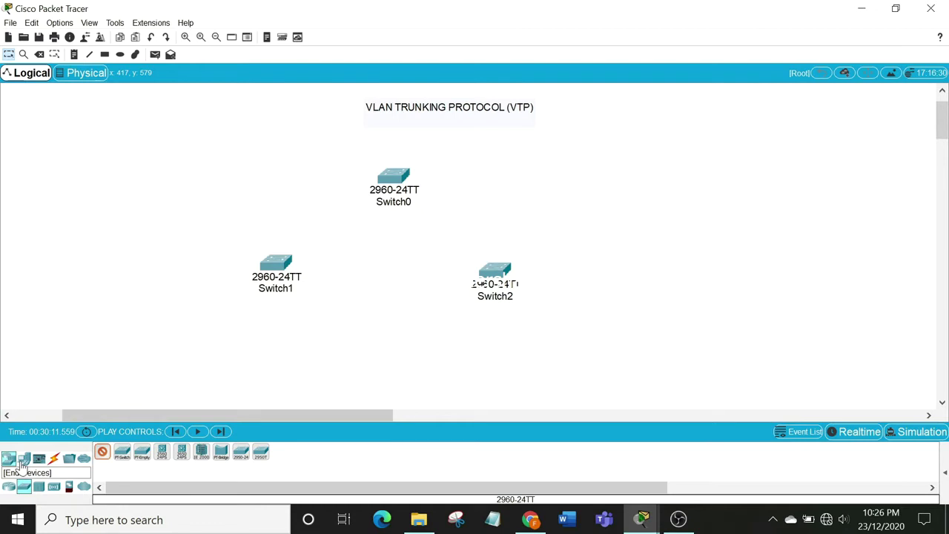
Place six generic PCs, PC0–PC5, around the three switches.
{"action": "left_click", "coordinate": [23, 460]}
{"action": "left_click", "coordinate": [103, 458]}
{"action": "left_click", "coordinate": [187, 323]}
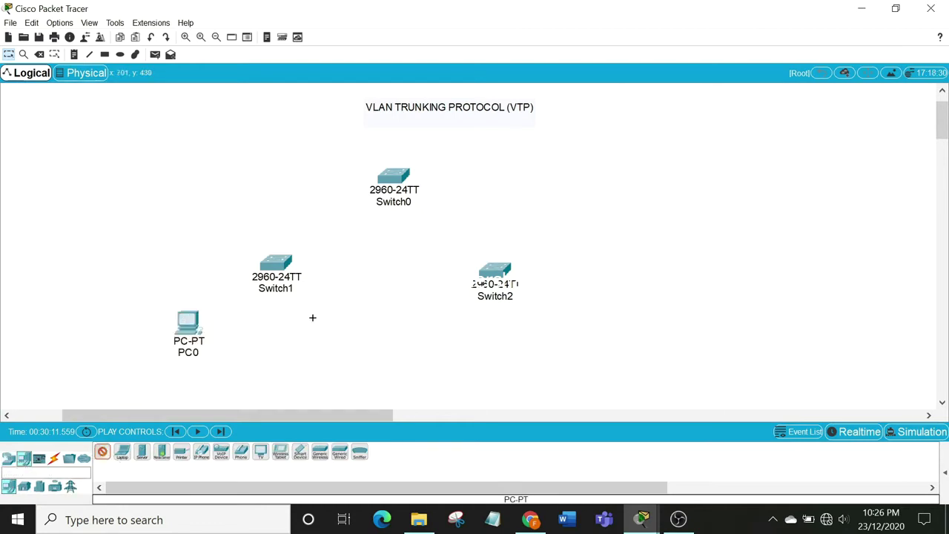
{"action": "left_click", "coordinate": [324, 325]}
{"action": "left_click", "coordinate": [491, 329]}
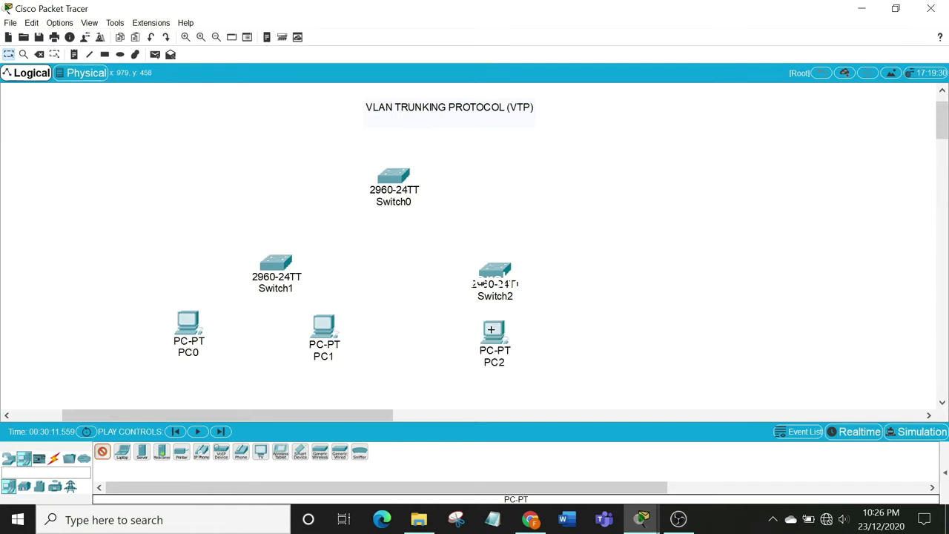
{"action": "left_click", "coordinate": [589, 327]}
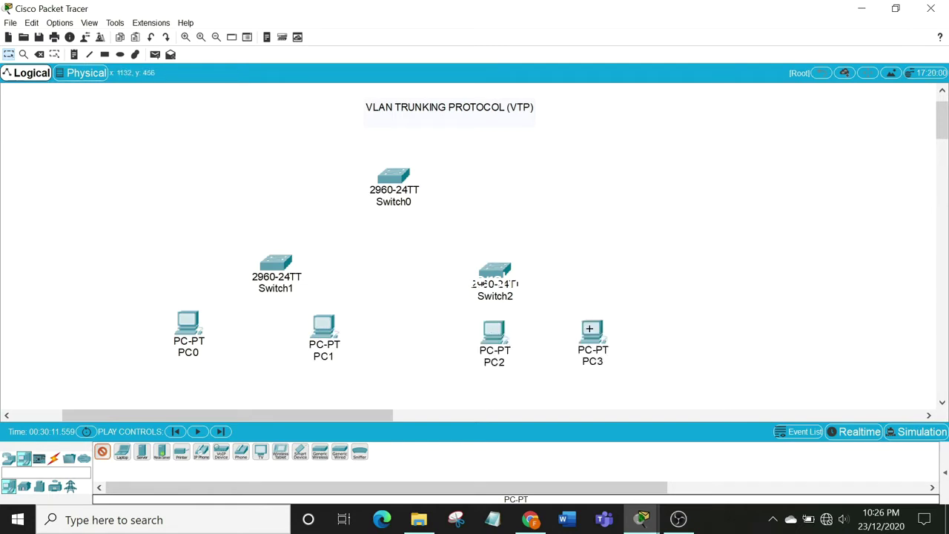
{"action": "left_click", "coordinate": [480, 140]}
{"action": "left_click", "coordinate": [299, 144]}
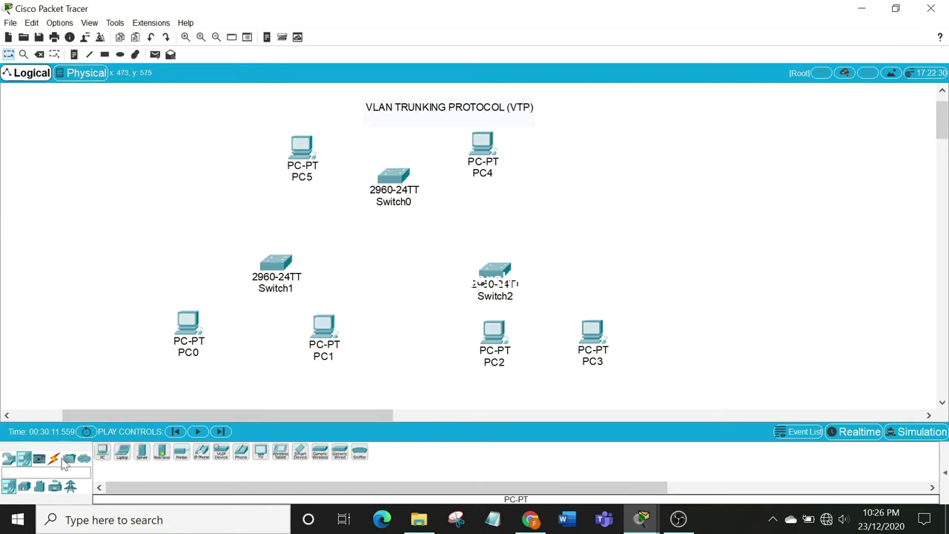
{"action": "left_click", "coordinate": [54, 458]}
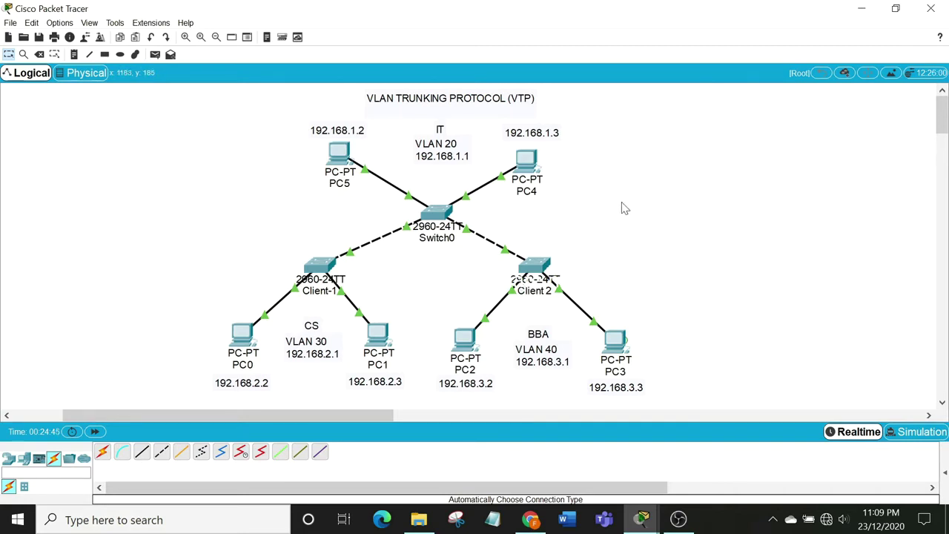
Replace the central switch's label Switch0 with the name Server.
{"action": "left_click_drag", "start_coordinate": [297, 115], "coordinate": [402, 150]}
{"action": "left_click", "coordinate": [450, 238]}
{"action": "left_click_drag", "start_coordinate": [452, 238], "coordinate": [421, 241]}
{"action": "key", "text": "BackSpace"}
{"action": "type", "text": "Ser"}
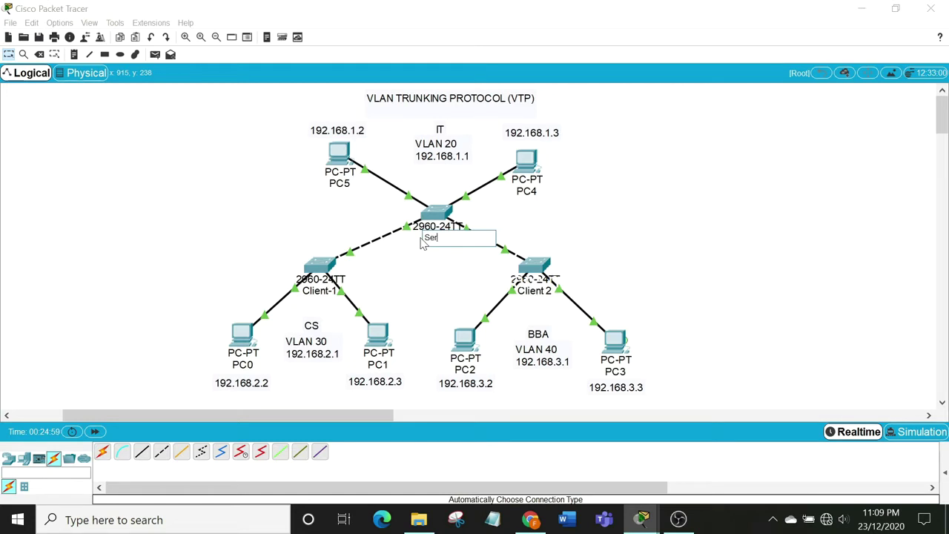
{"action": "type", "text": "ver"}
{"action": "left_click", "coordinate": [606, 224]}
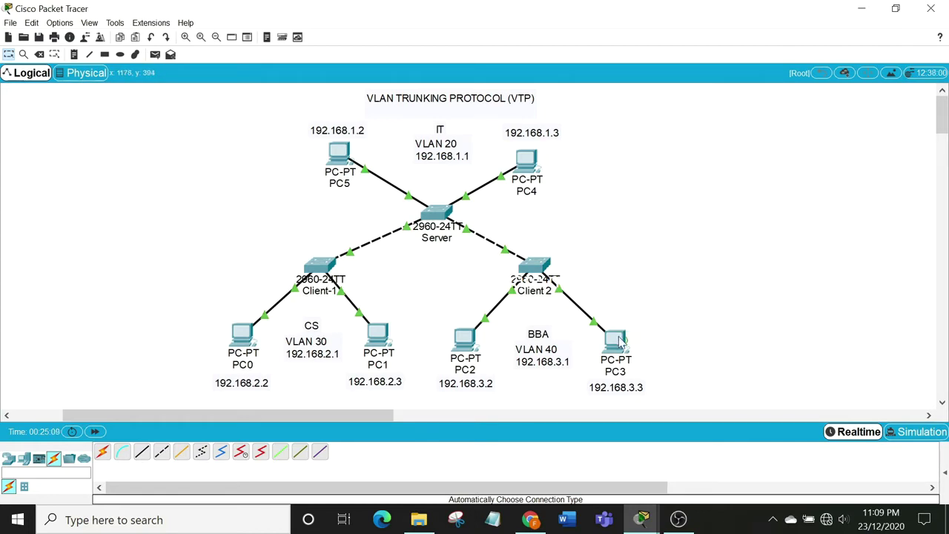
{"action": "left_click", "coordinate": [622, 342]}
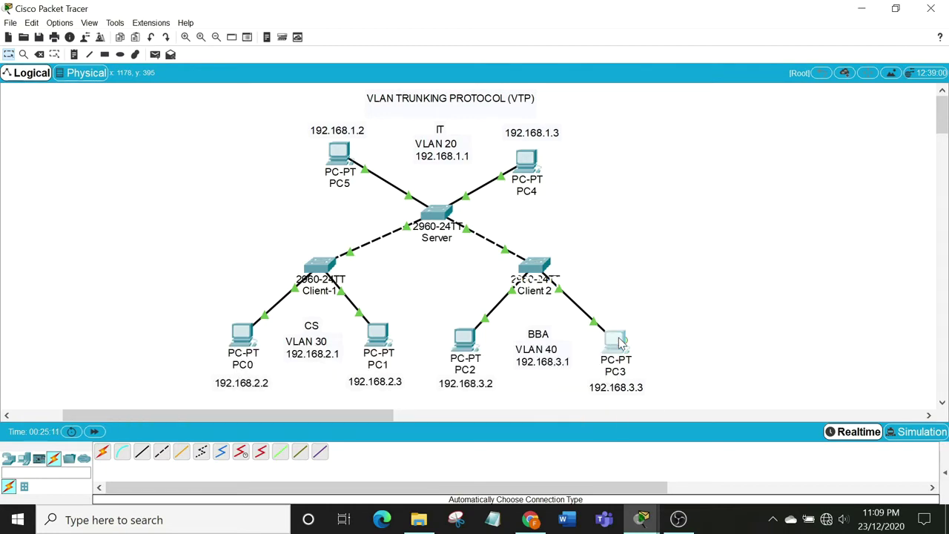
{"action": "left_click", "coordinate": [365, 90]}
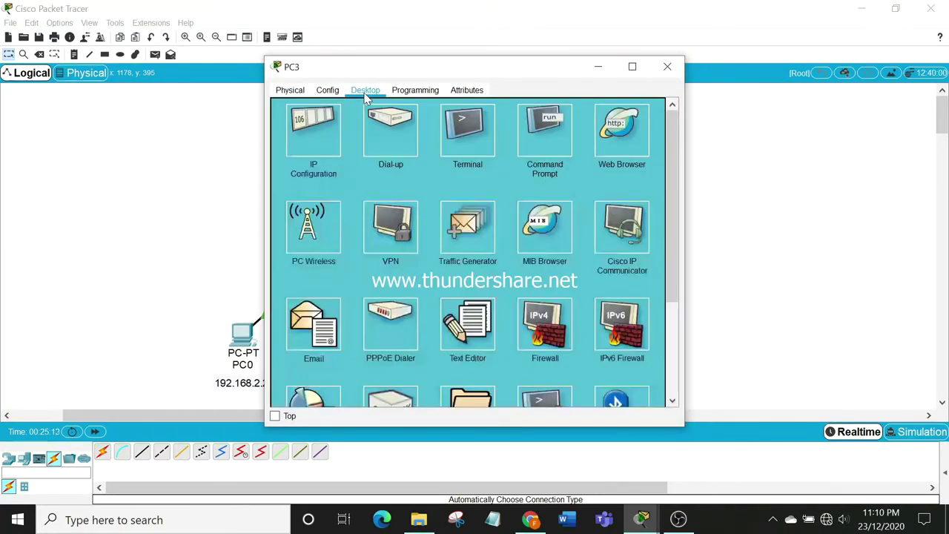
{"action": "left_click", "coordinate": [328, 130]}
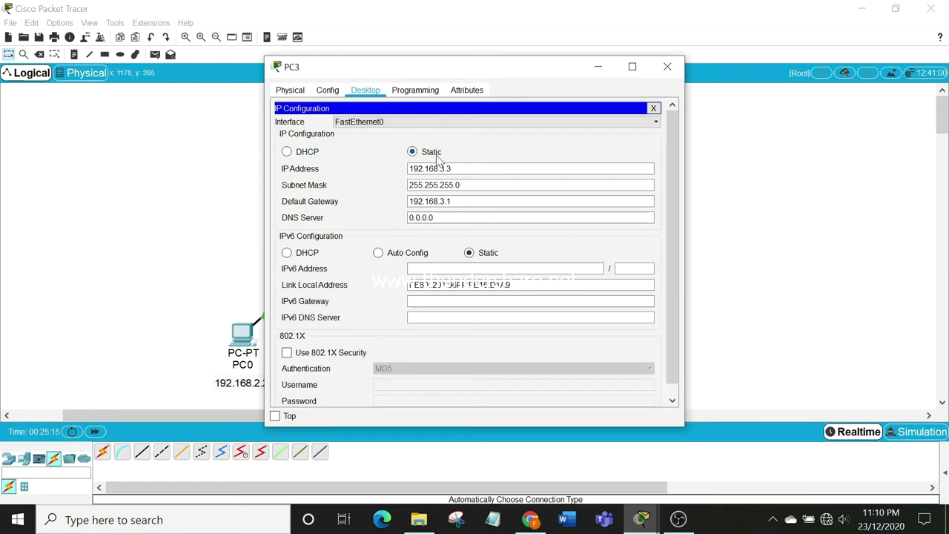
{"action": "left_click", "coordinate": [445, 185]}
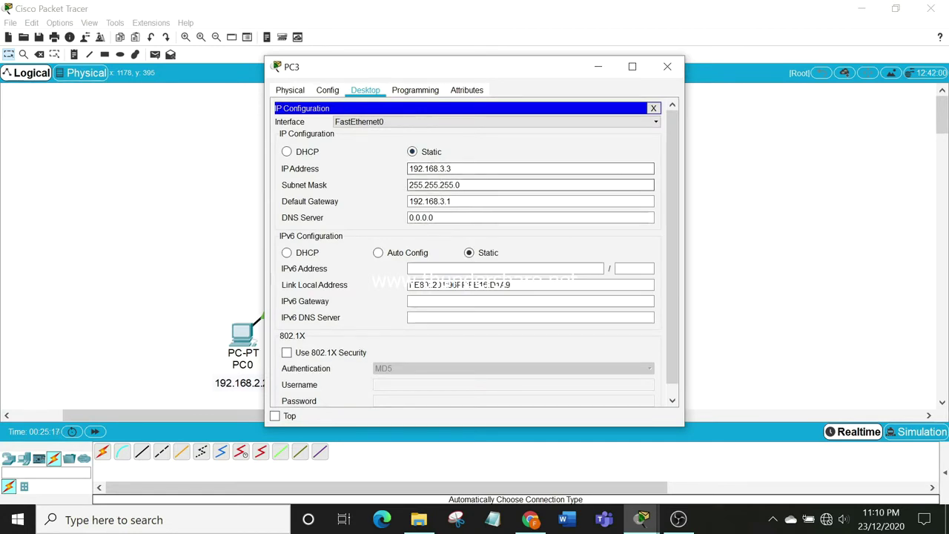
{"action": "key", "text": "Tab"}
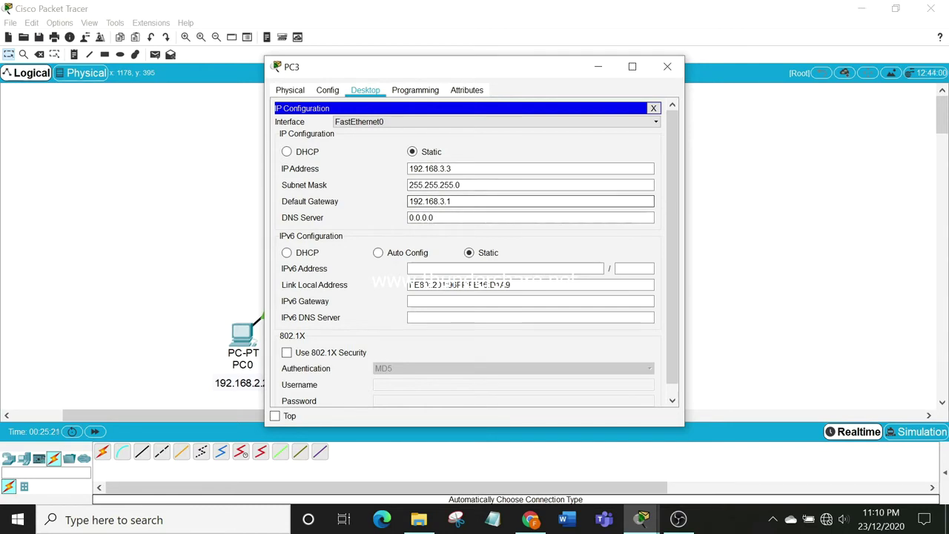
{"action": "left_click", "coordinate": [668, 66]}
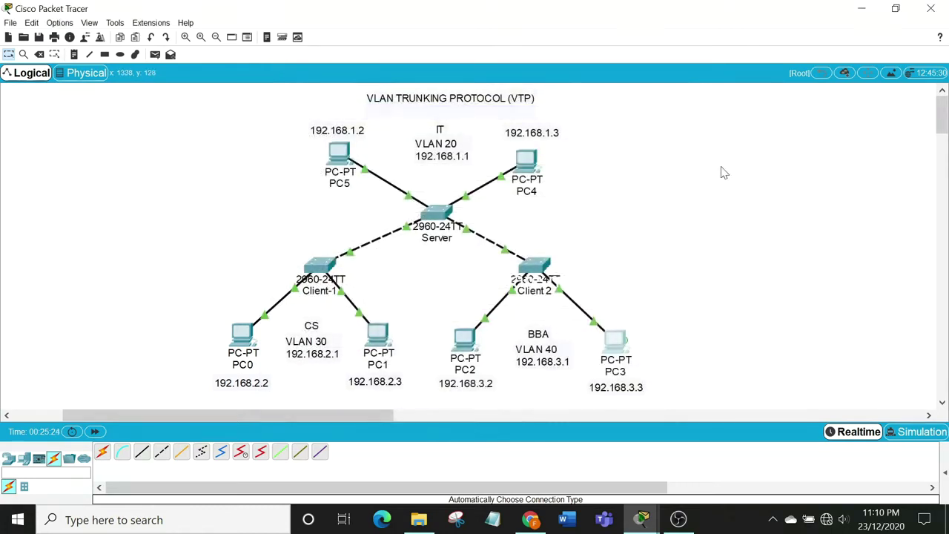
Draw a green ellipse around the IT devices and a cyan one around Client-1, PC0 and PC1.
{"action": "left_click", "coordinate": [120, 57]}
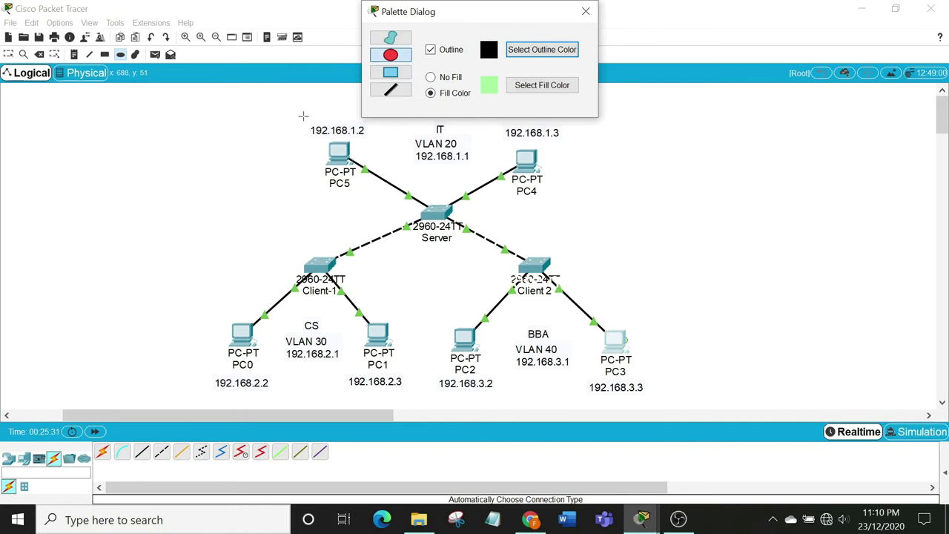
{"action": "left_click_drag", "start_coordinate": [294, 104], "coordinate": [585, 224]}
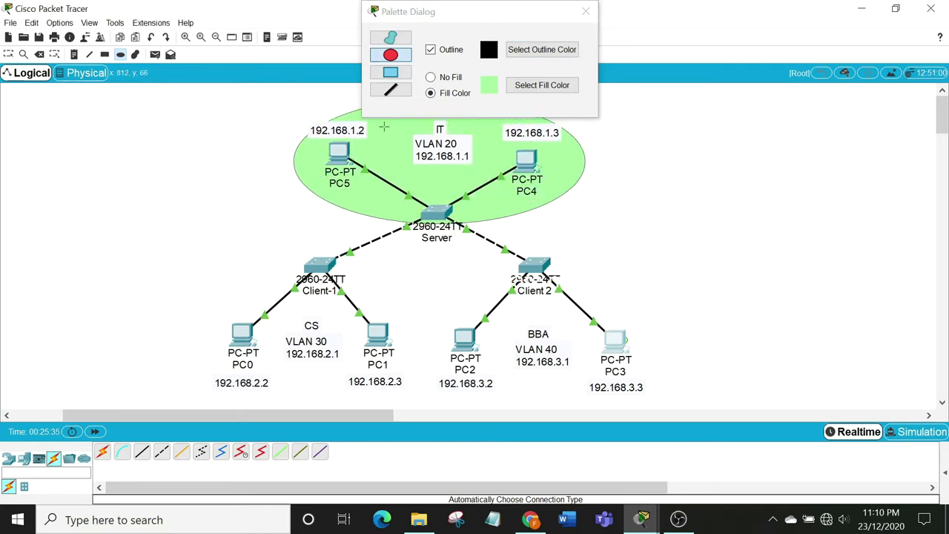
{"action": "left_click", "coordinate": [527, 87]}
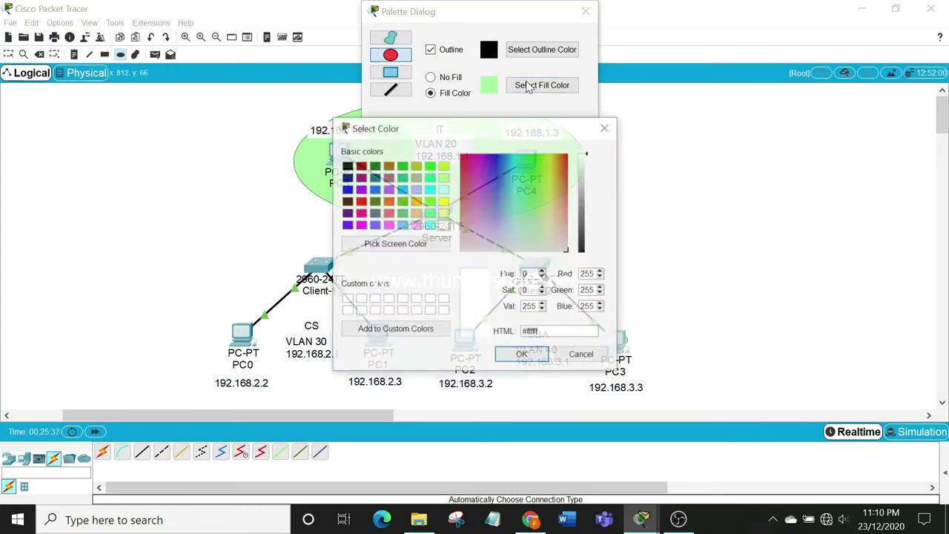
{"action": "left_click", "coordinate": [515, 160]}
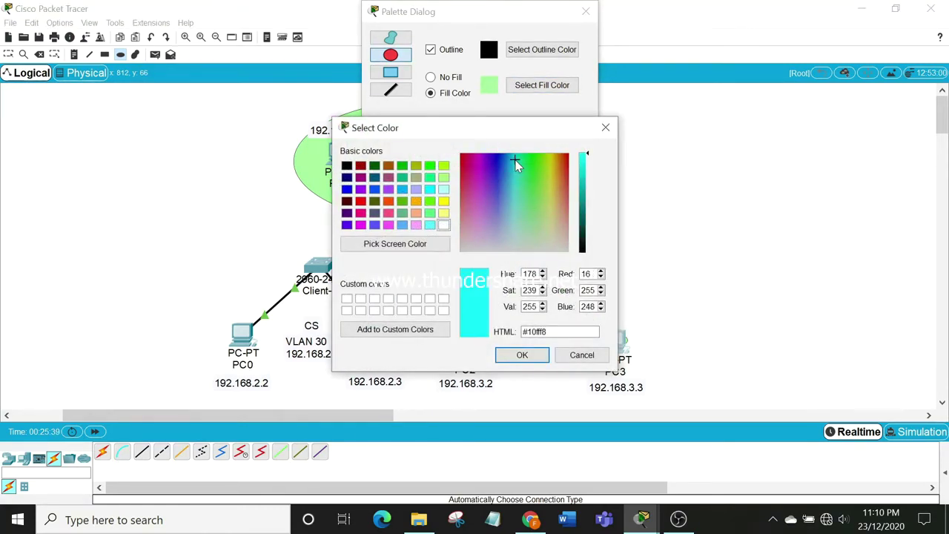
{"action": "left_click", "coordinate": [522, 356]}
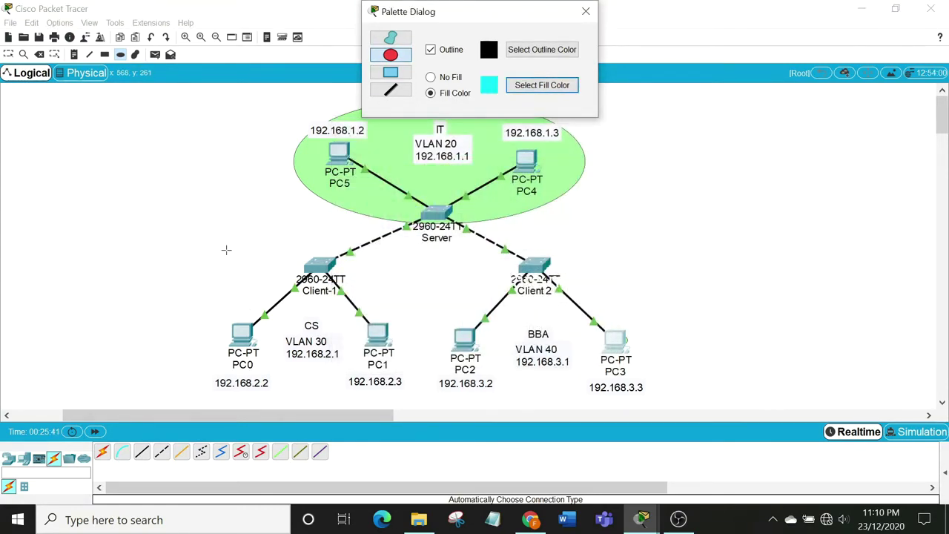
{"action": "left_click_drag", "start_coordinate": [190, 238], "coordinate": [425, 424]}
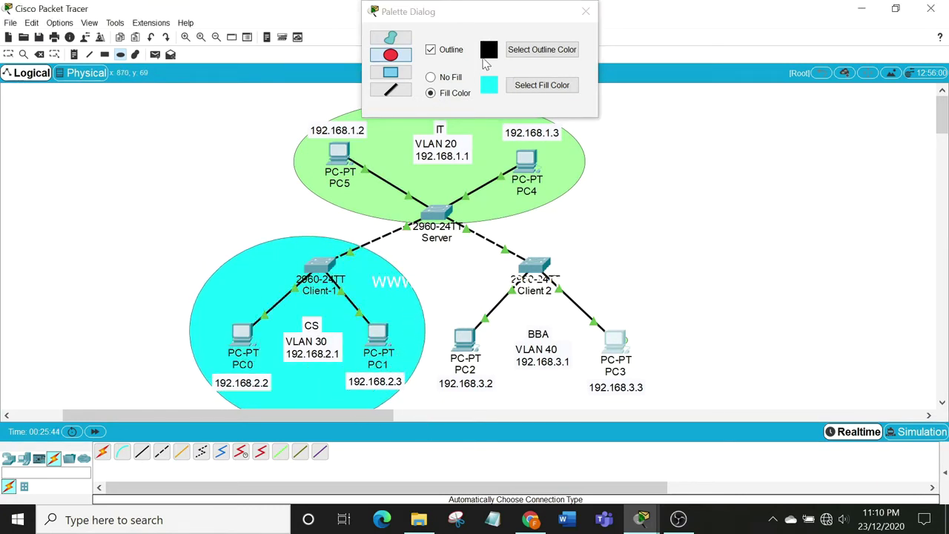
Draw a yellow ellipse around the BBA group.
{"action": "left_click", "coordinate": [526, 89]}
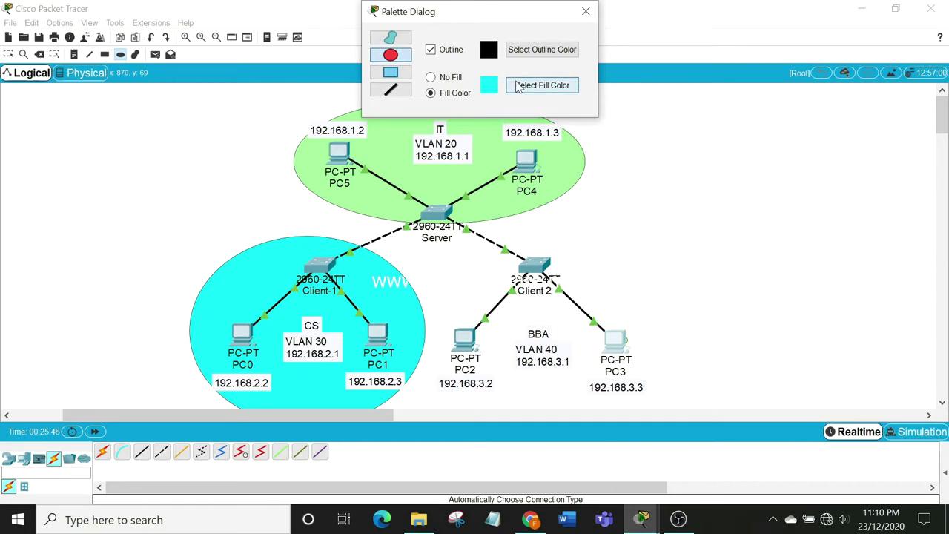
{"action": "left_click", "coordinate": [549, 165]}
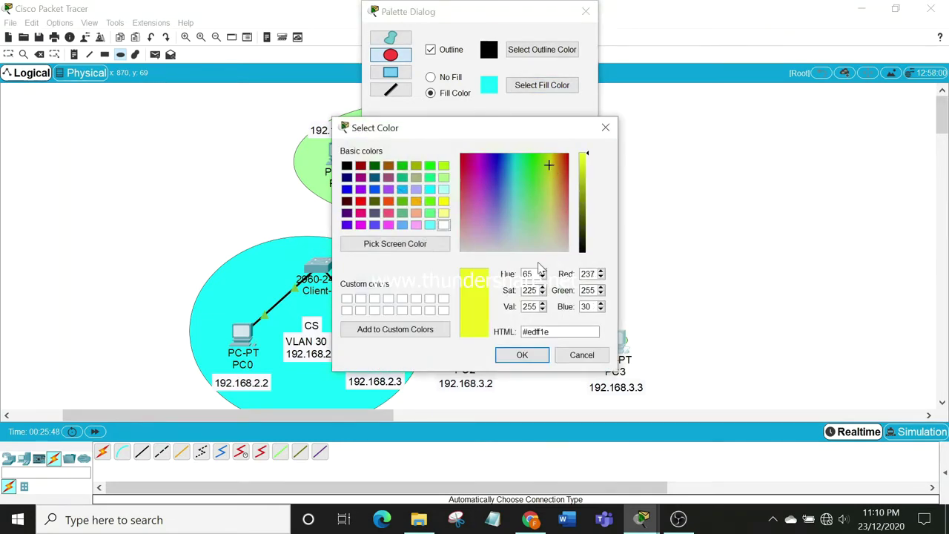
{"action": "left_click", "coordinate": [518, 355]}
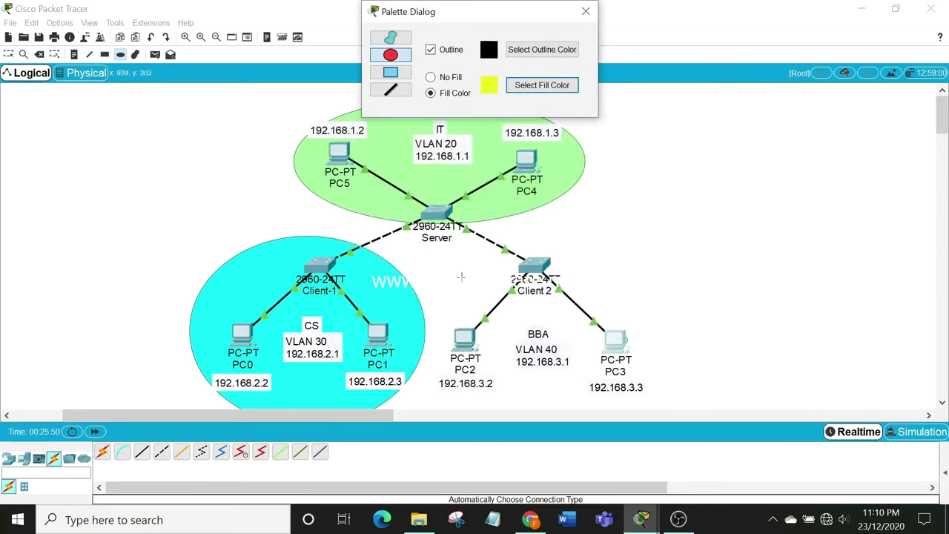
{"action": "left_click_drag", "start_coordinate": [435, 248], "coordinate": [682, 418]}
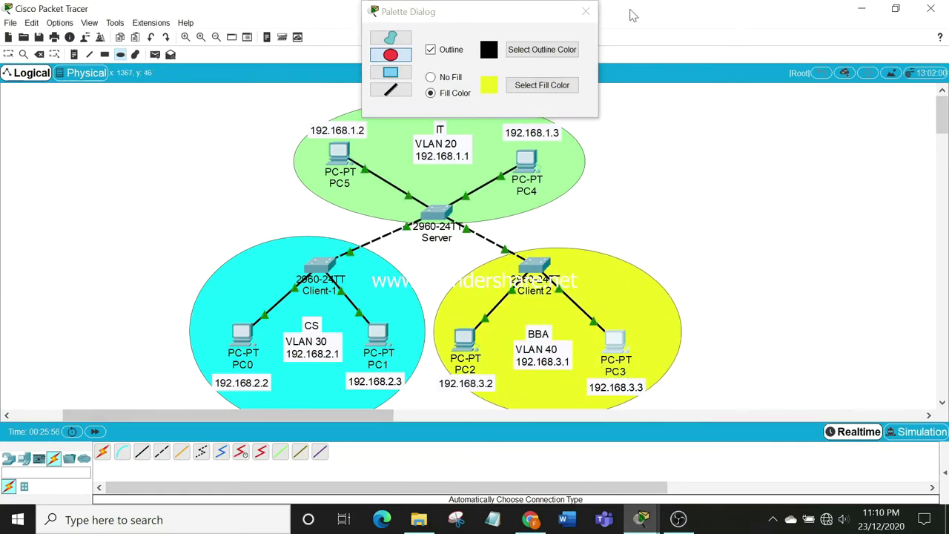
Close the drawing palette and move the VTP title note to the upper right.
{"action": "left_click", "coordinate": [586, 12]}
{"action": "key", "text": "Escape"}
{"action": "left_click_drag", "start_coordinate": [486, 102], "coordinate": [714, 103]}
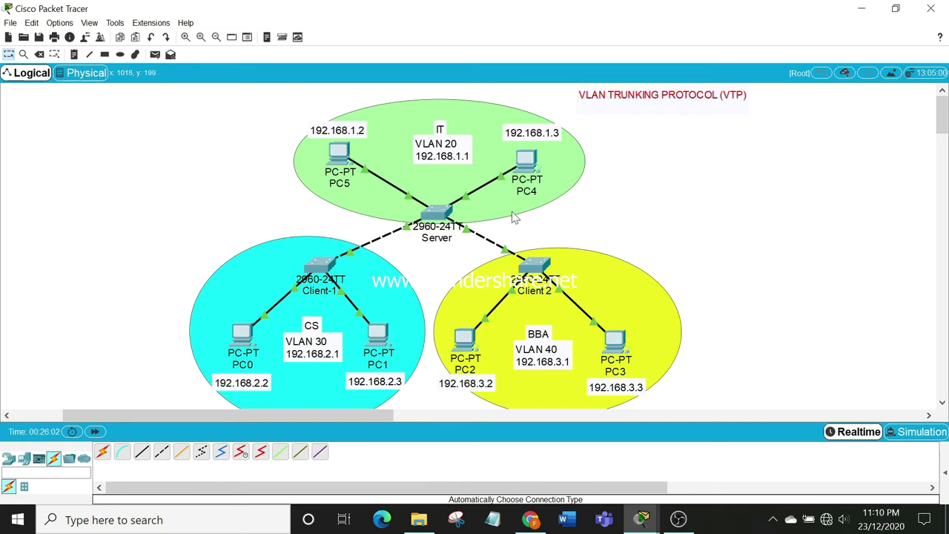
{"action": "left_click", "coordinate": [435, 210]}
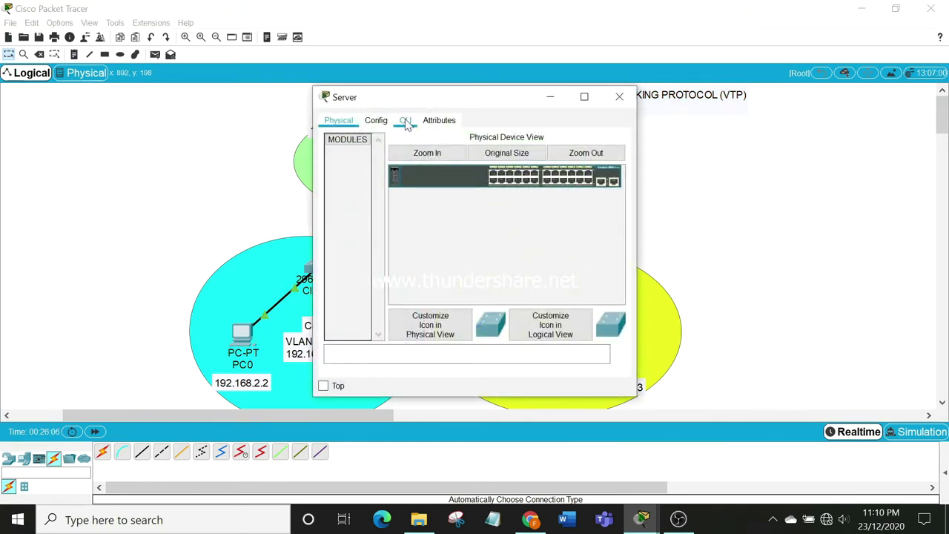
In the Server switch's CLI, enter 'en' and 'config t', then show the VTP status.
{"action": "left_click", "coordinate": [405, 120]}
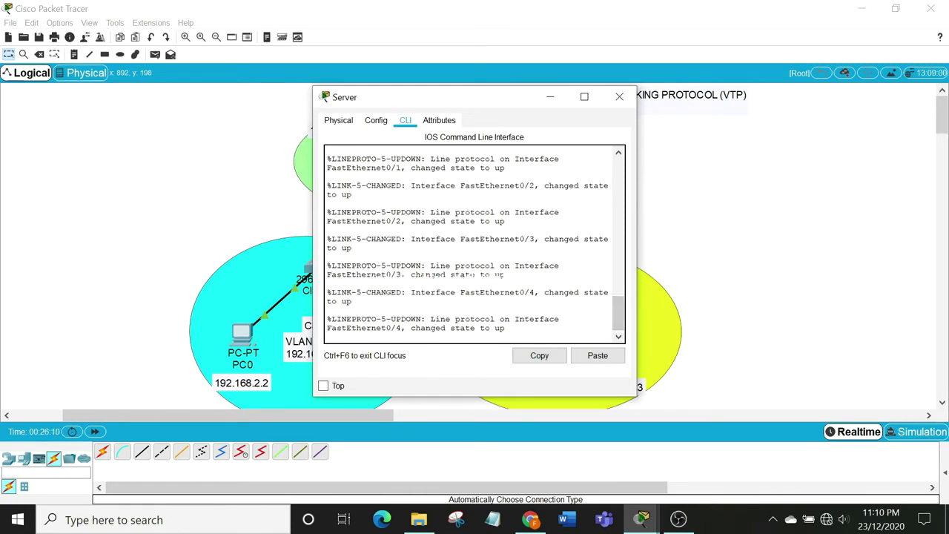
{"action": "key", "text": "Return"}
{"action": "type", "text": "en"}
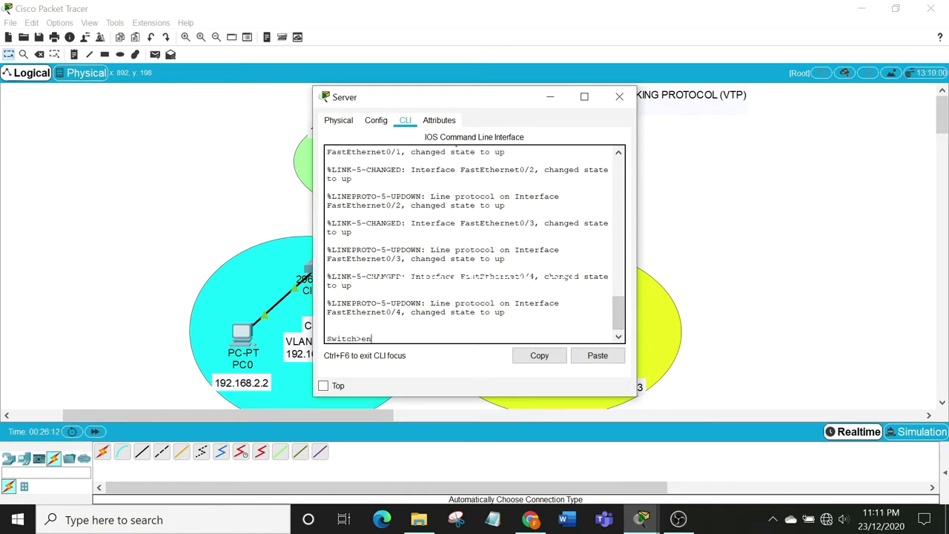
{"action": "key", "text": "Return"}
{"action": "type", "text": "co"}
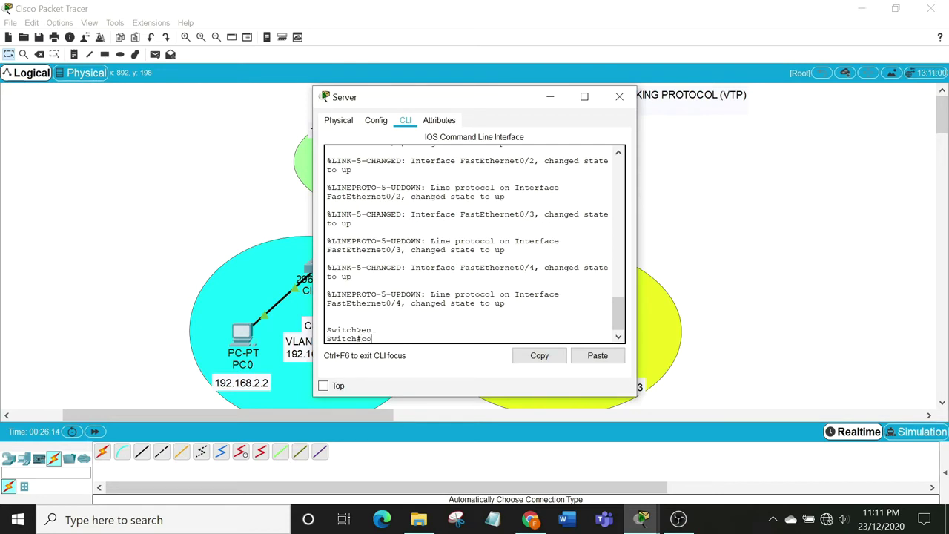
{"action": "type", "text": "nfig t"}
{"action": "key", "text": "Return"}
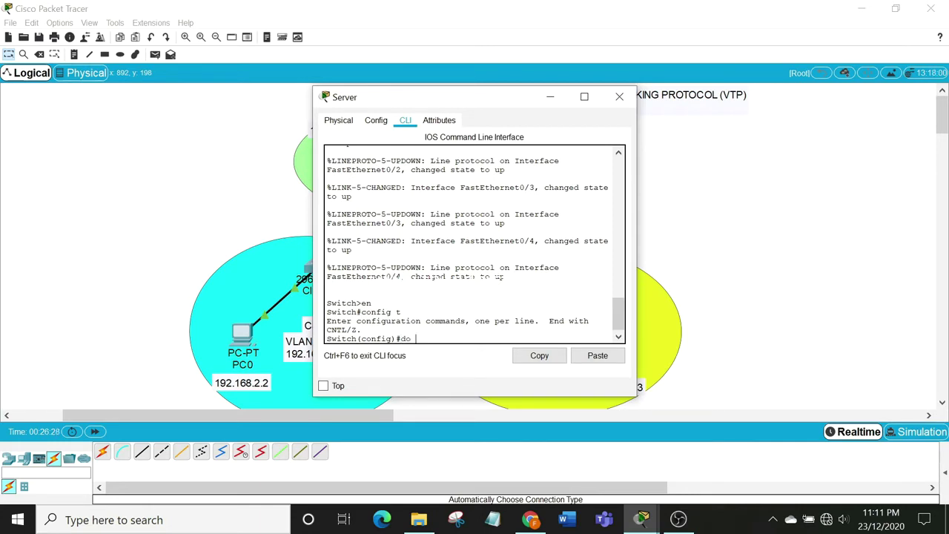
{"action": "type", "text": "how vtp status"}
{"action": "key", "text": "BackSpace"}
{"action": "key", "text": "BackSpace"}
{"action": "key", "text": "BackSpace"}
{"action": "key", "text": "Return"}
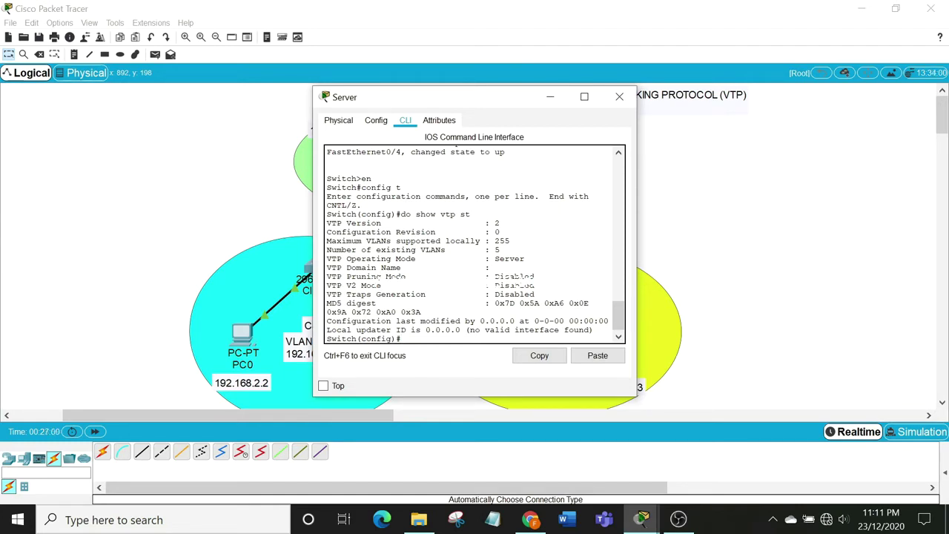
Set the VTP domain to FATIMA and configure the VTP password.
{"action": "left_click_drag", "start_coordinate": [622, 319], "coordinate": [623, 324]}
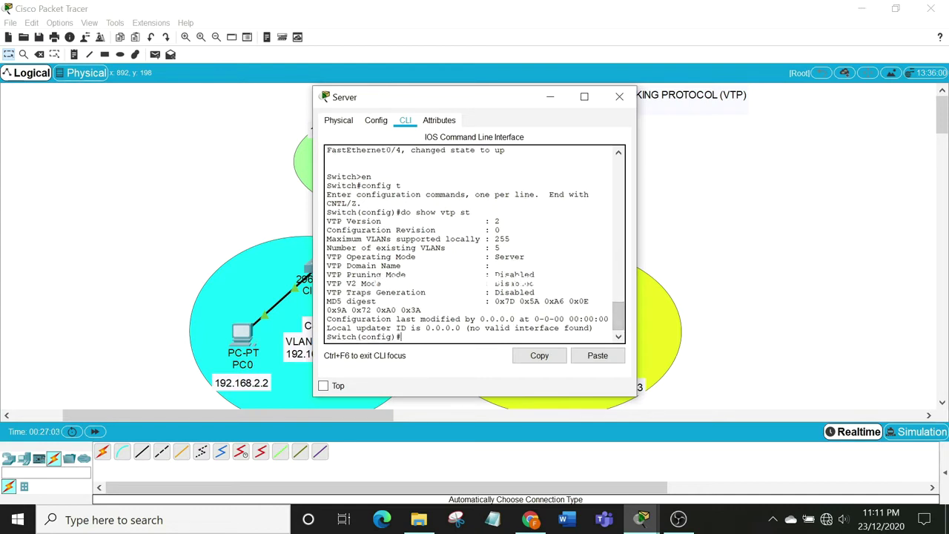
{"action": "left_click_drag", "start_coordinate": [411, 266], "coordinate": [327, 266]}
{"action": "type", "text": "tp domain FATIMA"}
{"action": "key", "text": "Return"}
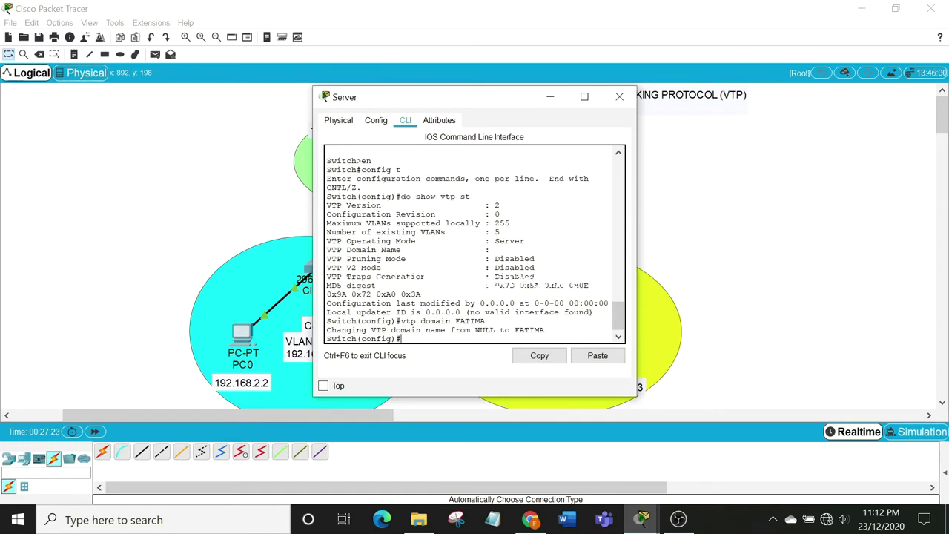
{"action": "type", "text": "vtp password DCNLAB"}
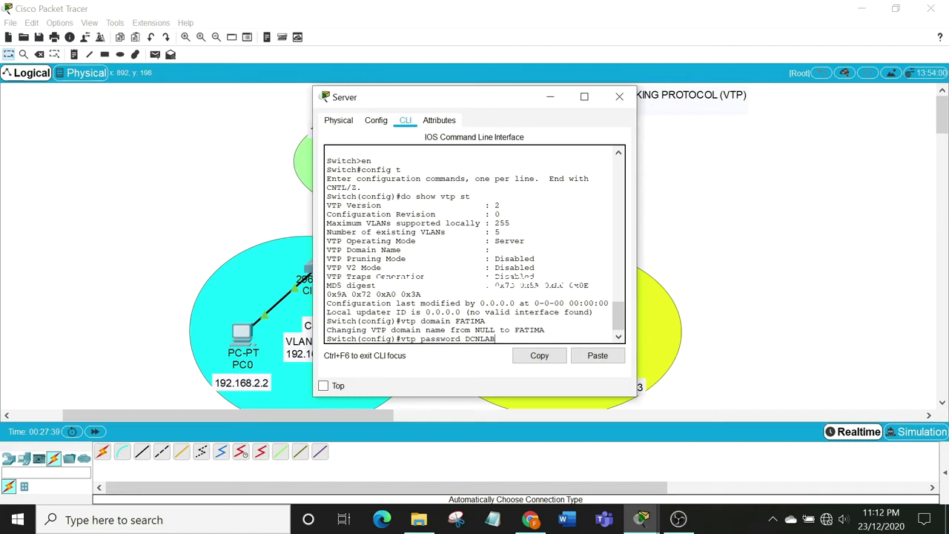
{"action": "key", "text": "Return"}
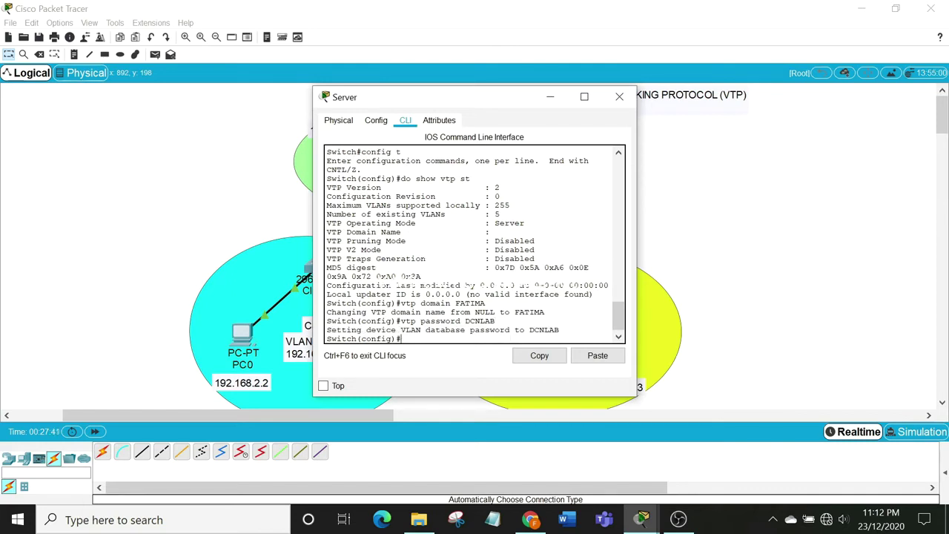
Switch VTP to version 2 and verify with 'do show vtp st'.
{"action": "type", "text": "vtp ver 2"}
{"action": "key", "text": "Return"}
{"action": "type", "text": "dp"}
{"action": "key", "text": "BackSpace"}
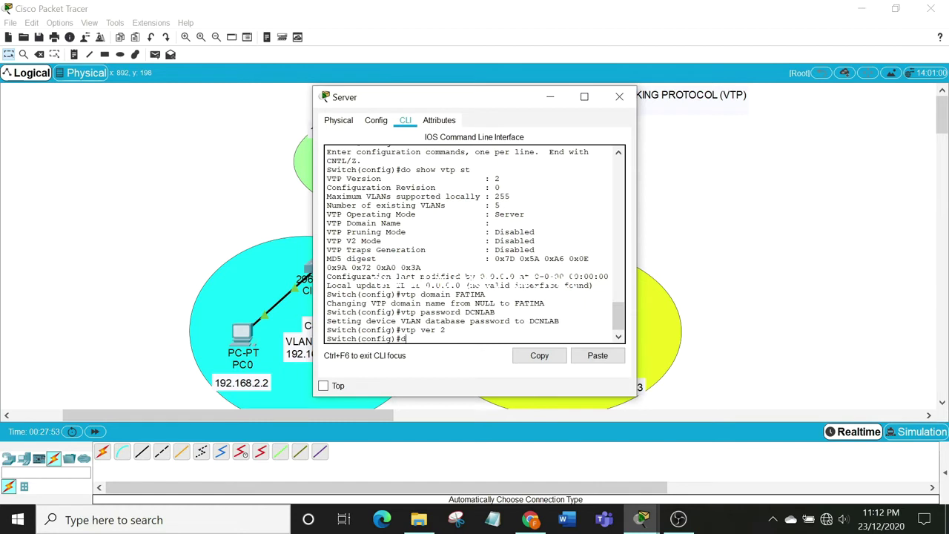
{"action": "type", "text": "o show vtp st"}
{"action": "key", "text": "Return"}
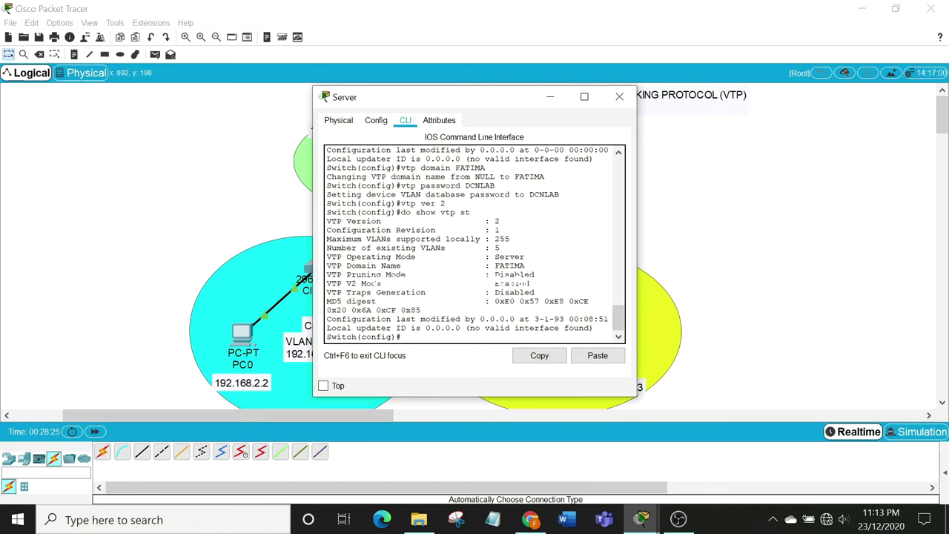
Create VLAN 20 named IT and VLAN 30 named CS.
{"action": "type", "text": "vlan 20"}
{"action": "key", "text": "Return"}
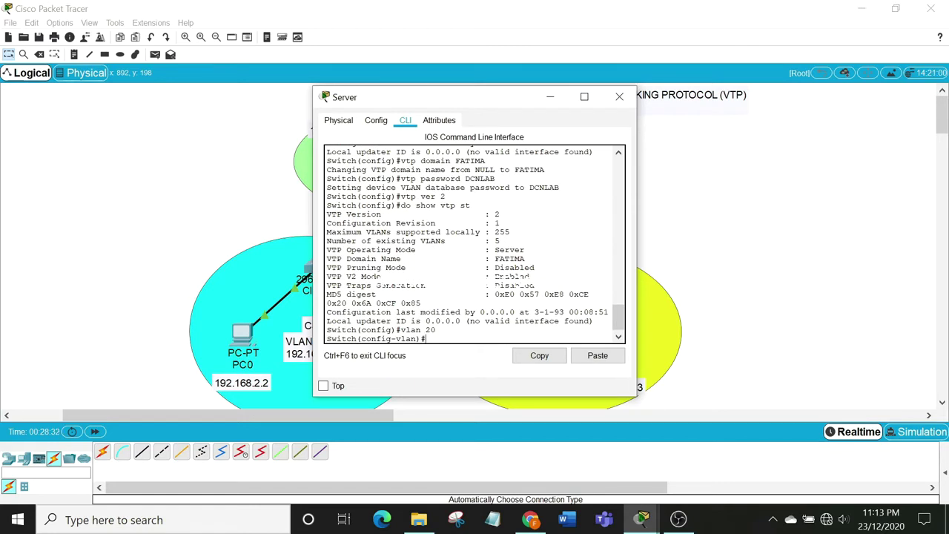
{"action": "type", "text": "name IT"}
{"action": "key", "text": "Return"}
{"action": "type", "text": "exit"}
{"action": "key", "text": "Return"}
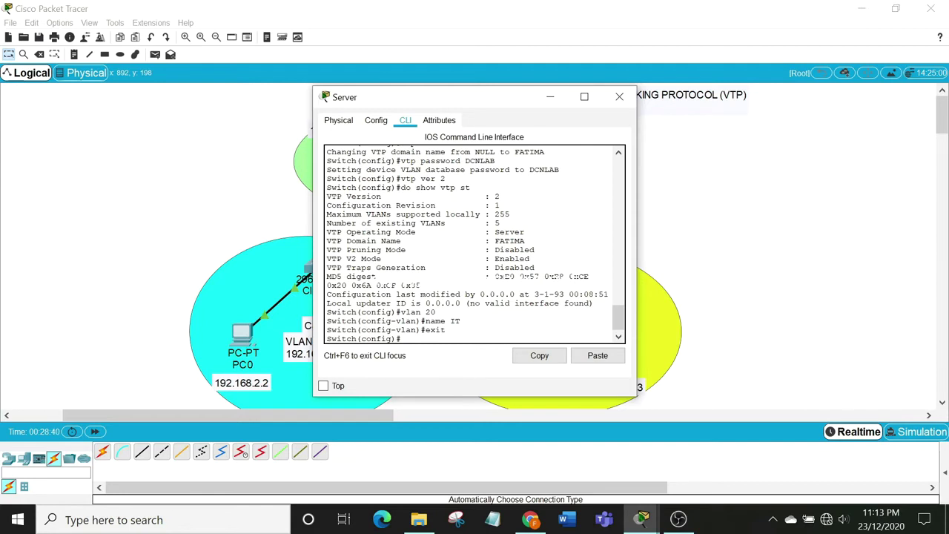
{"action": "type", "text": "vlan 30"}
{"action": "key", "text": "Return"}
{"action": "type", "text": "name CS"}
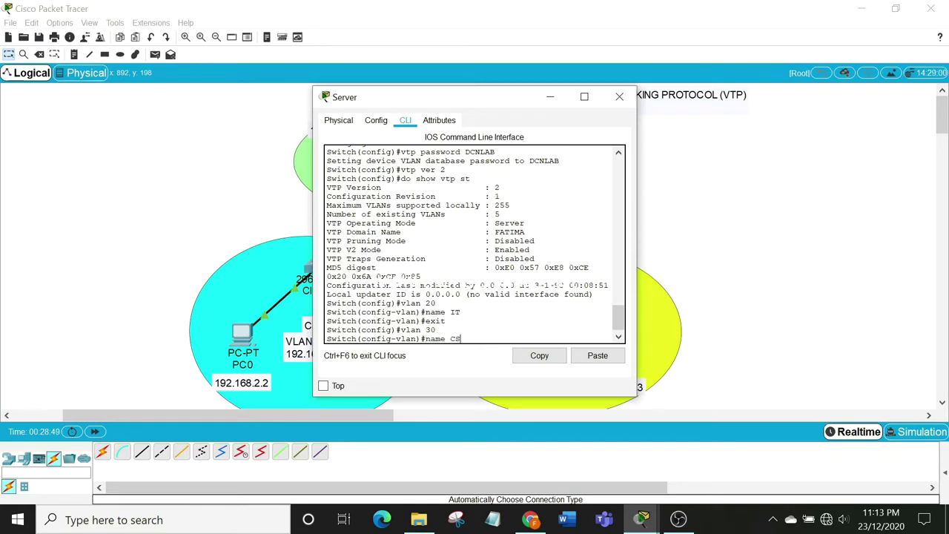
{"action": "key", "text": "Return"}
{"action": "type", "text": "exit"}
{"action": "key", "text": "Return"}
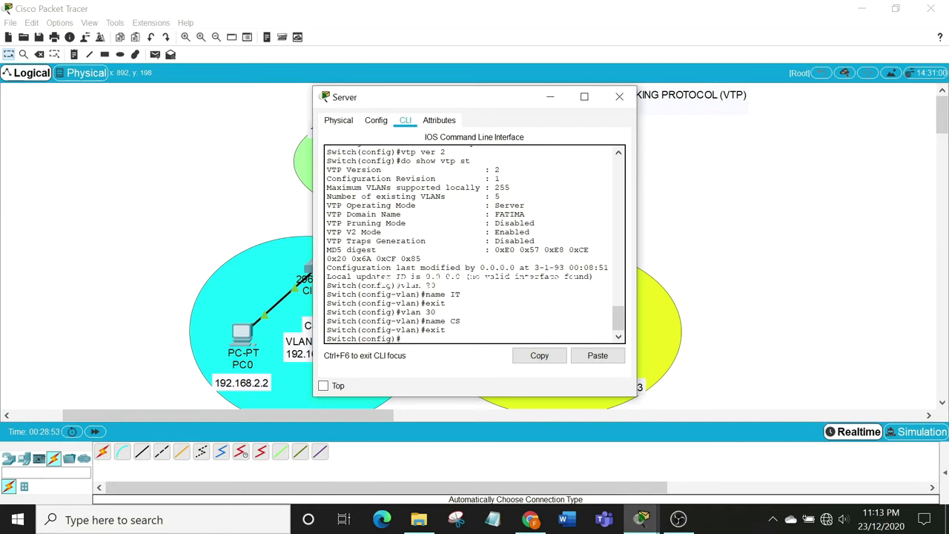
Create VLAN 40 named BBA, correcting the mistyped 'valn 40' command.
{"action": "type", "text": "valn 40"}
{"action": "key", "text": "Return"}
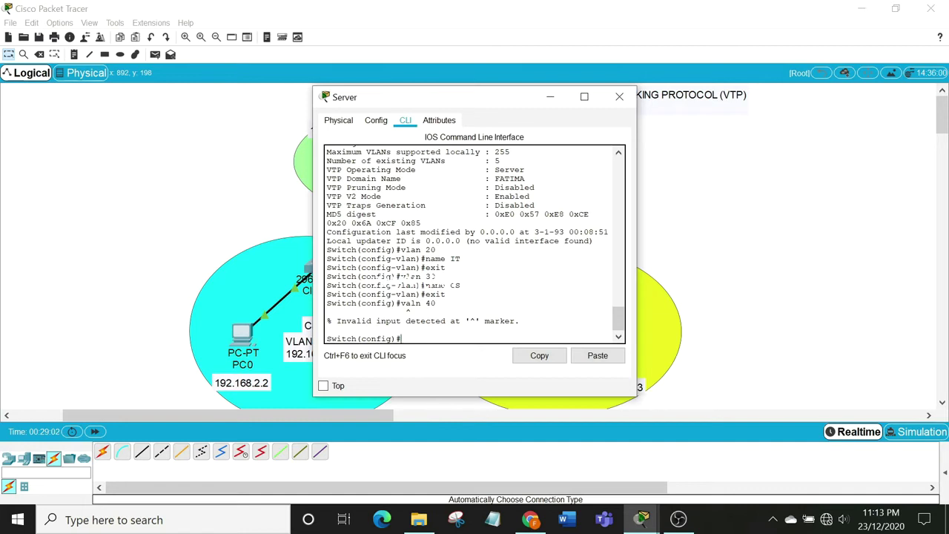
{"action": "type", "text": "vlan 40"}
{"action": "key", "text": "Return"}
{"action": "type", "text": "name"}
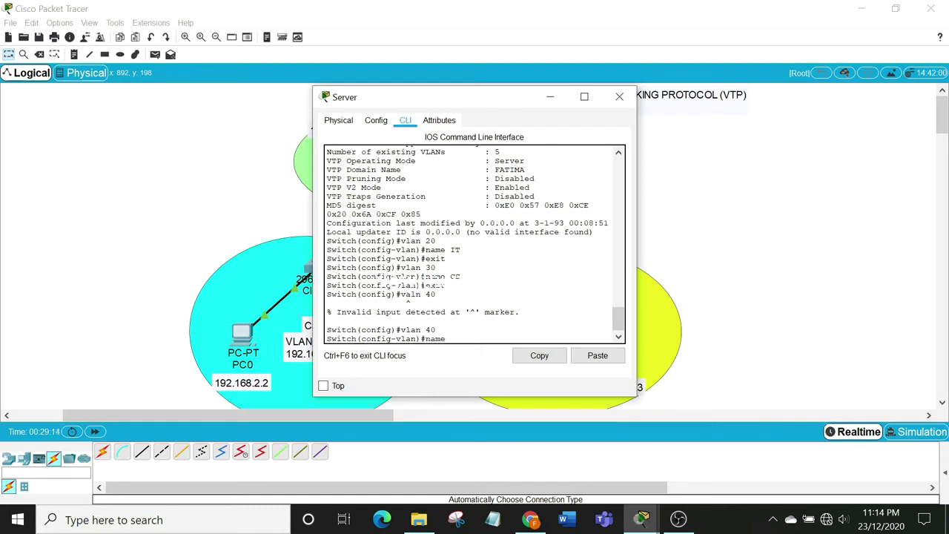
{"action": "type", "text": " BBA"}
{"action": "key", "text": "Return"}
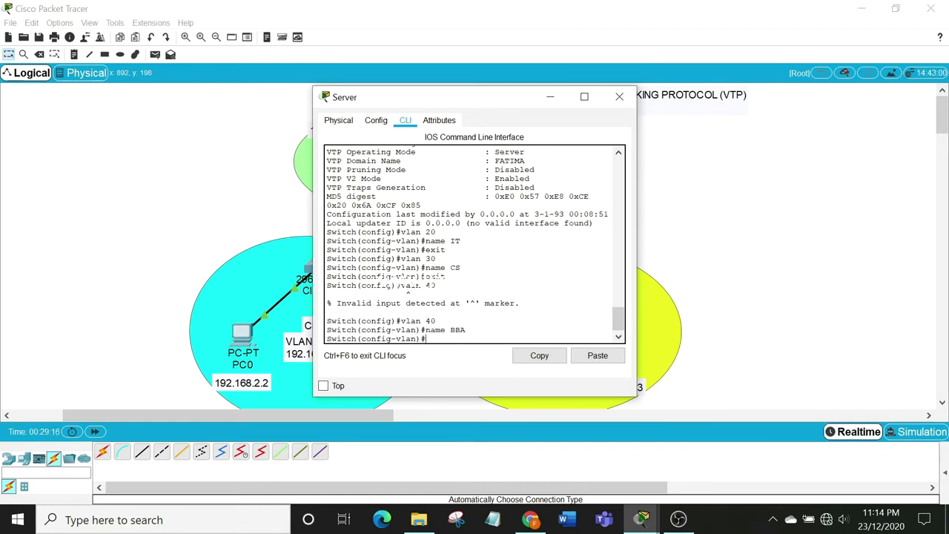
{"action": "type", "text": "exit"}
{"action": "key", "text": "Return"}
Set FastEthernet0/1 to 'switchport mode trunk' and exit the interface configuration.
{"action": "type", "text": "interfac"}
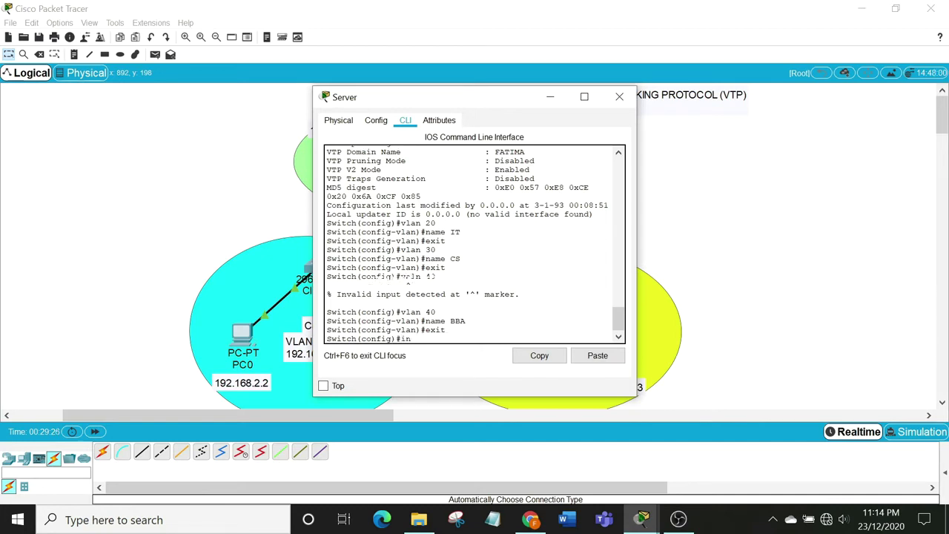
{"action": "type", "text": "e range fastEthernet 0/1"}
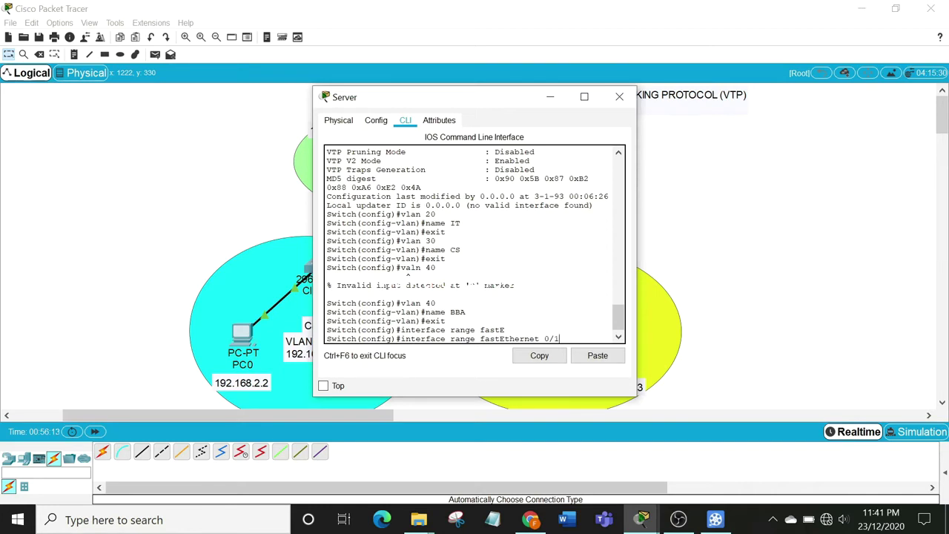
{"action": "key", "text": "Return"}
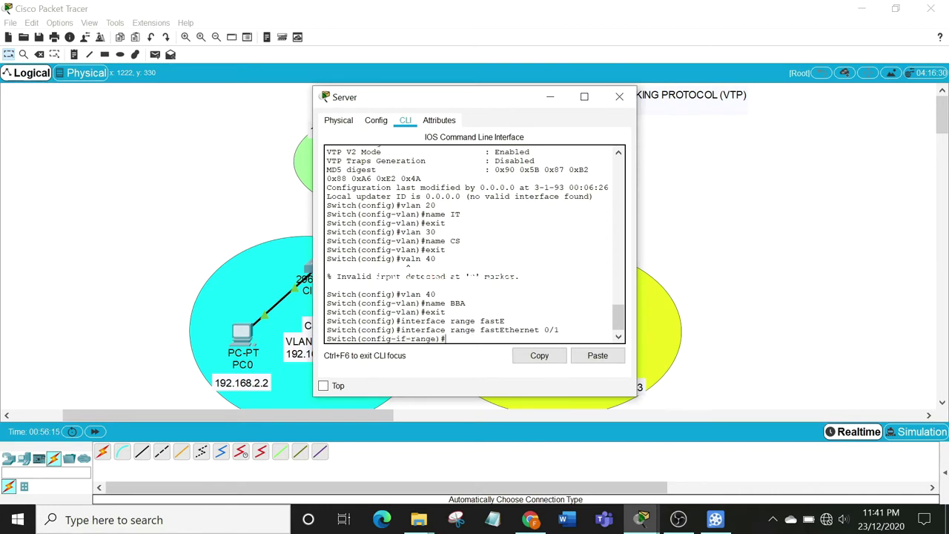
{"action": "type", "text": "switchport mode trunk"}
{"action": "key", "text": "Return"}
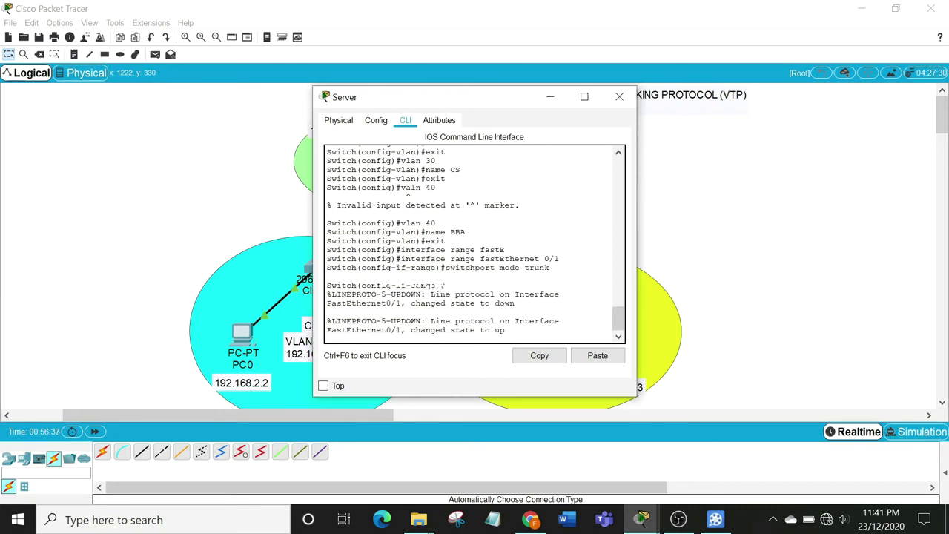
{"action": "key", "text": "Return"}
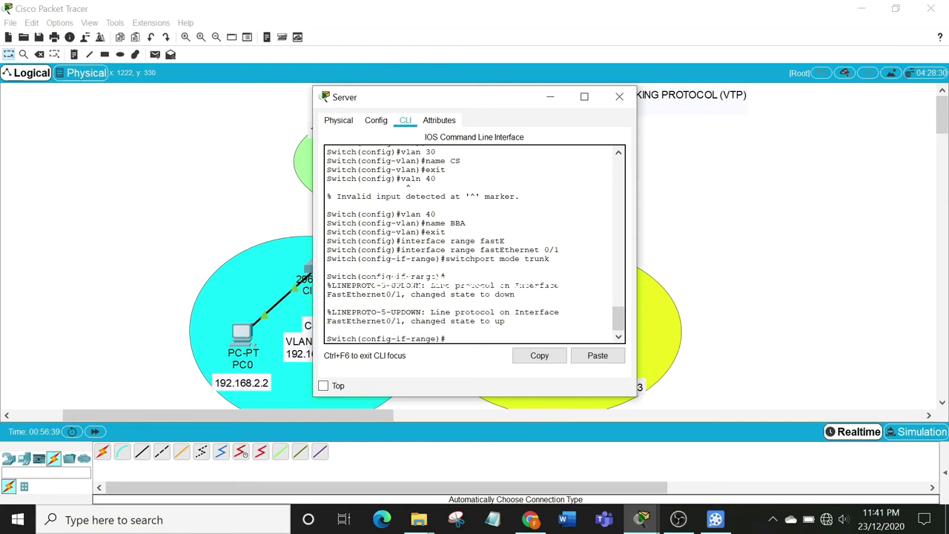
{"action": "type", "text": "exit"}
{"action": "key", "text": "Return"}
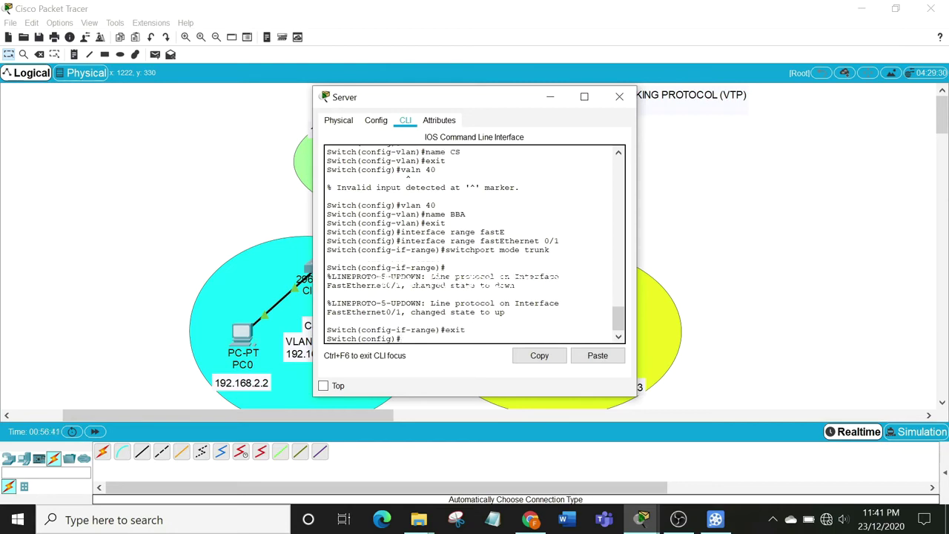
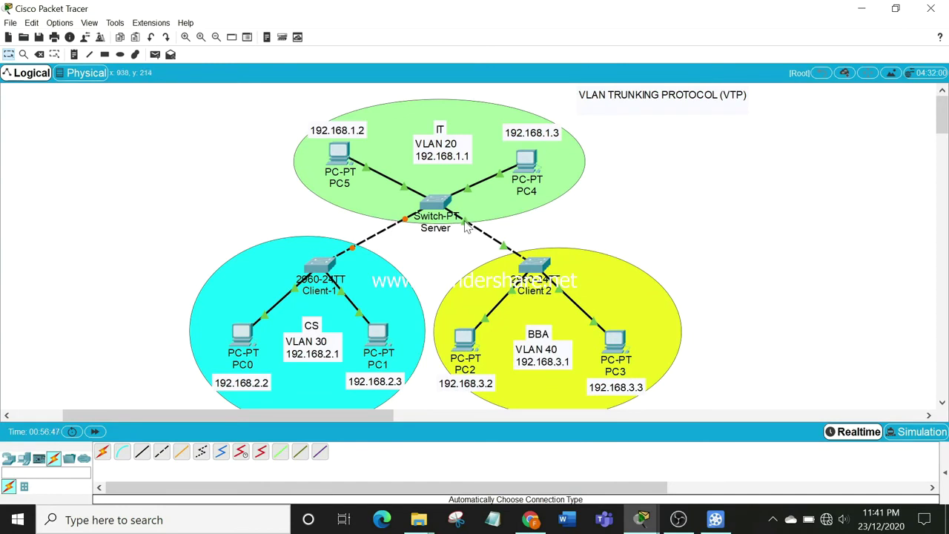
Bring the Server switch's CLI window back in front of the topology from the taskbar preview.
{"action": "mouse_move", "coordinate": [467, 226]}
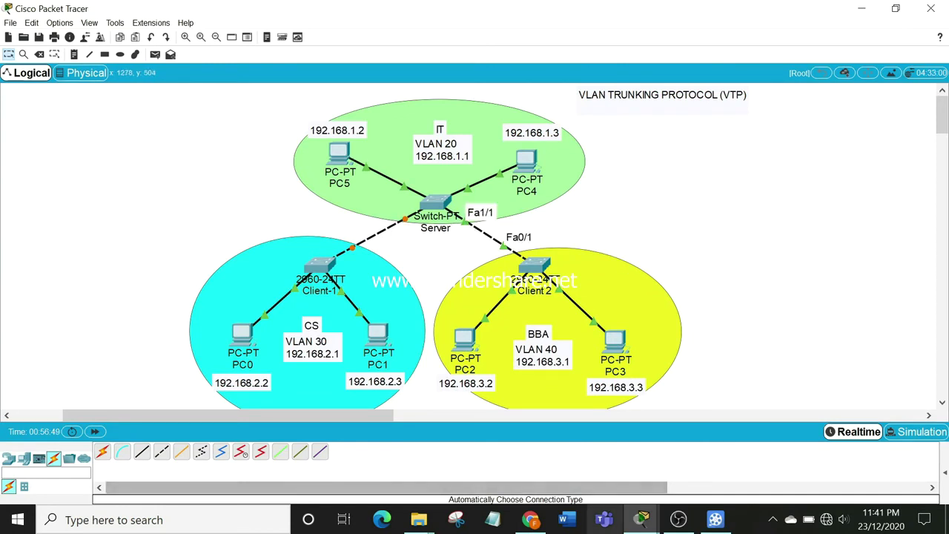
{"action": "mouse_move", "coordinate": [643, 521]}
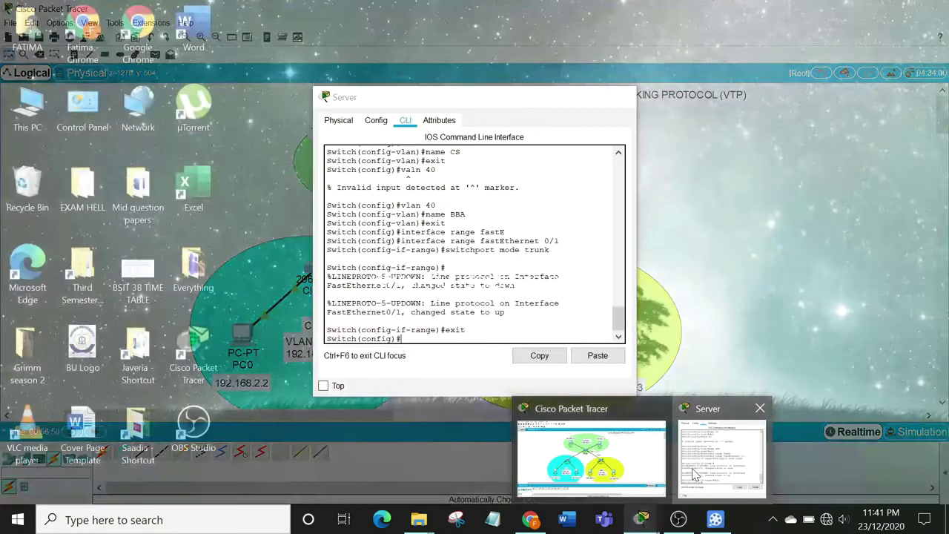
{"action": "left_click", "coordinate": [722, 460]}
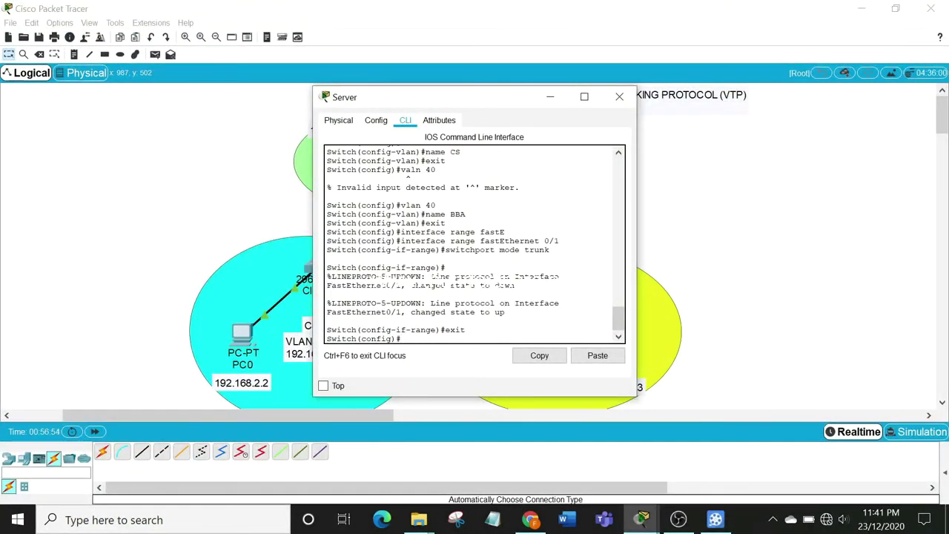
Configure interface FastEthernet1/1 on the Server switch with switchport mode trunk, then exit.
{"action": "type", "text": "interface range fast"}
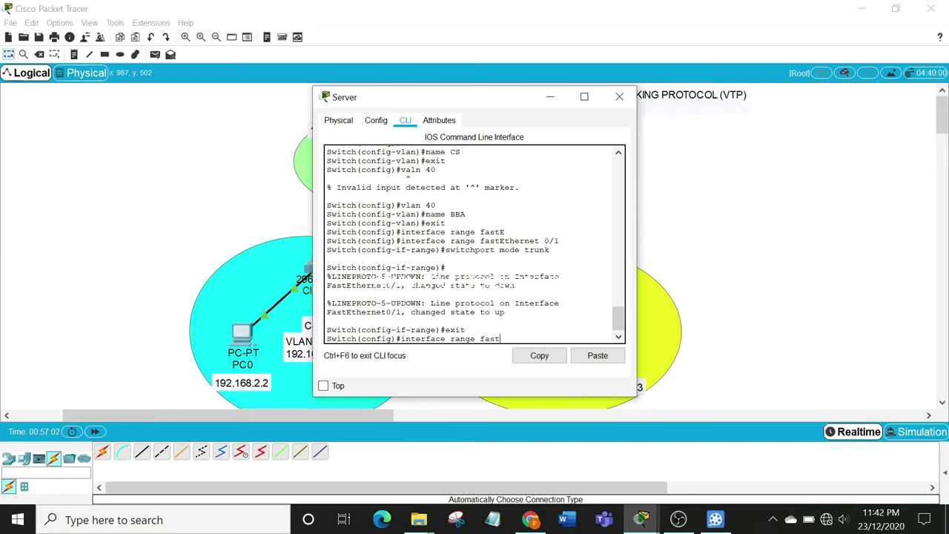
{"action": "type", "text": "E"}
{"action": "key", "text": "Tab"}
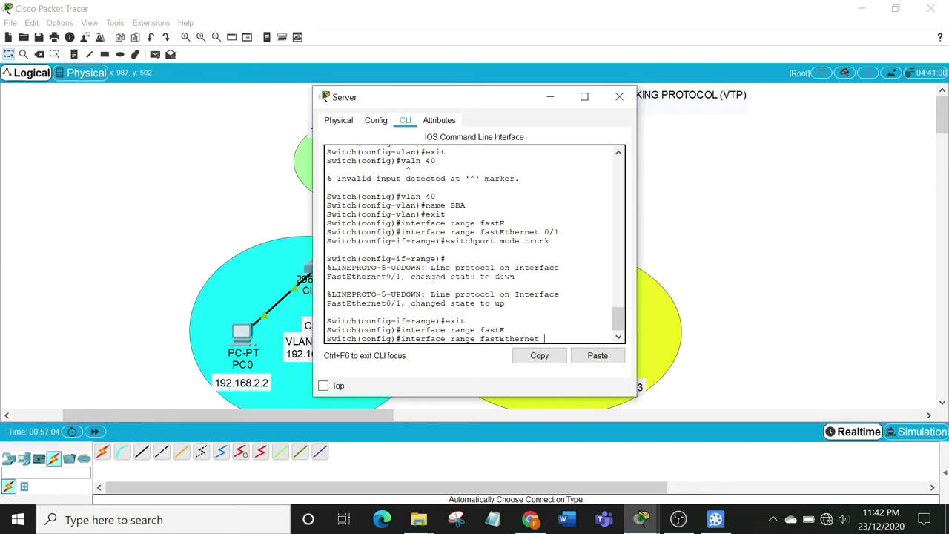
{"action": "type", "text": "1/1"}
{"action": "key", "text": "Return"}
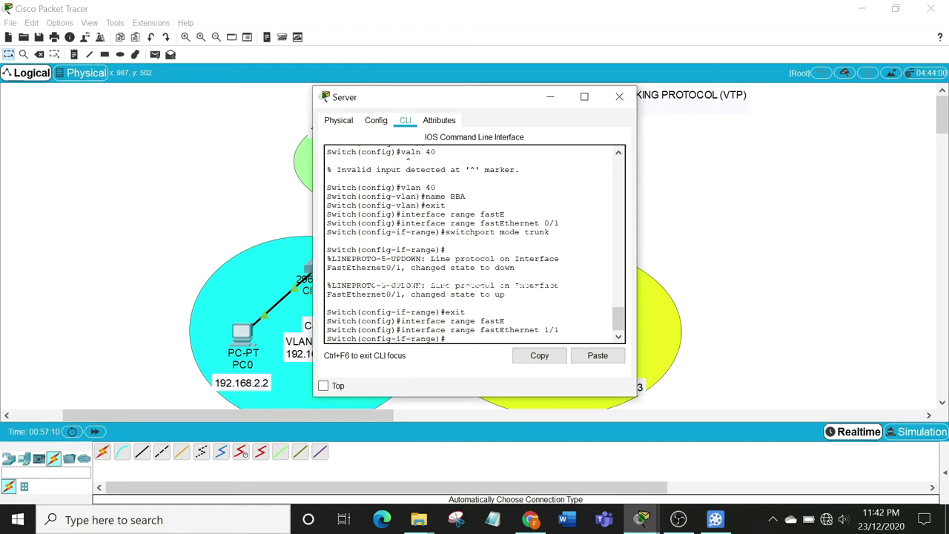
{"action": "type", "text": "switchport mode trunk"}
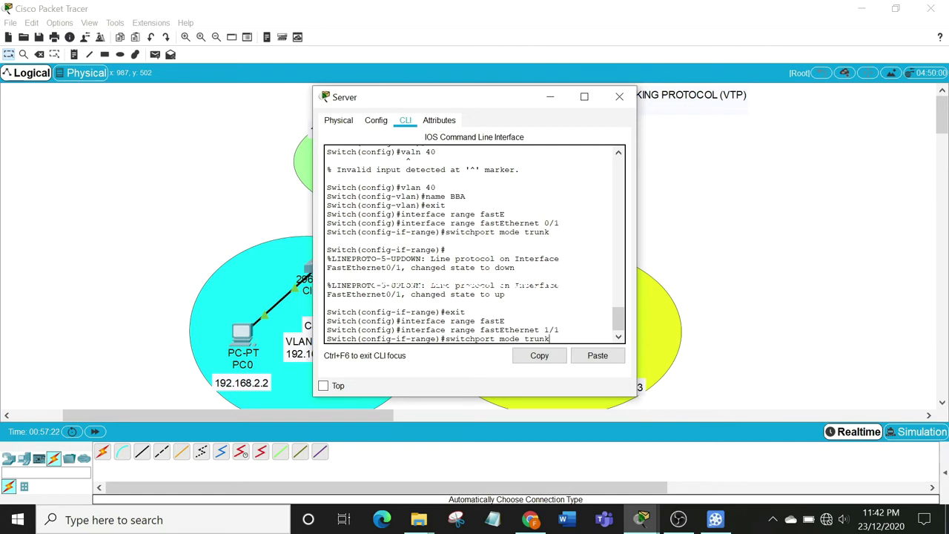
{"action": "key", "text": "Return"}
{"action": "key", "text": "Return"}
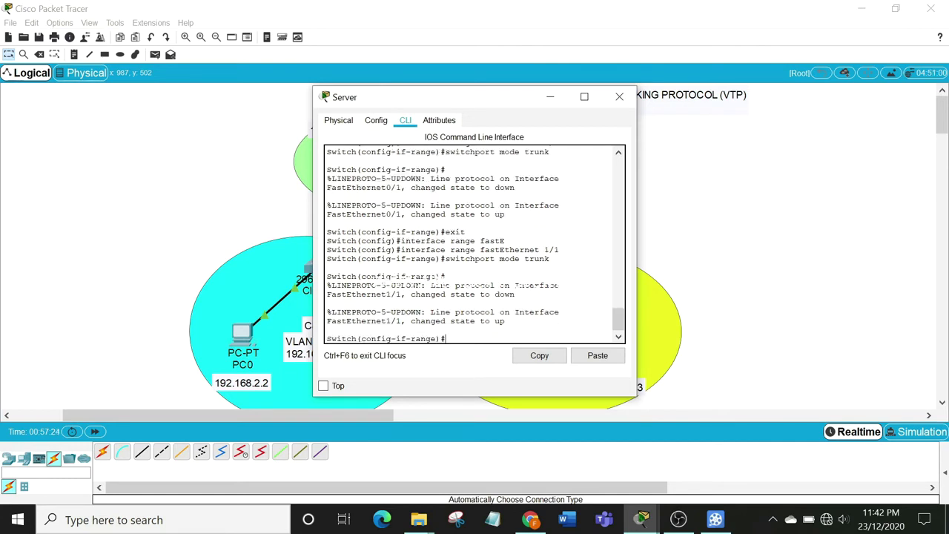
{"action": "type", "text": "exit"}
{"action": "key", "text": "Return"}
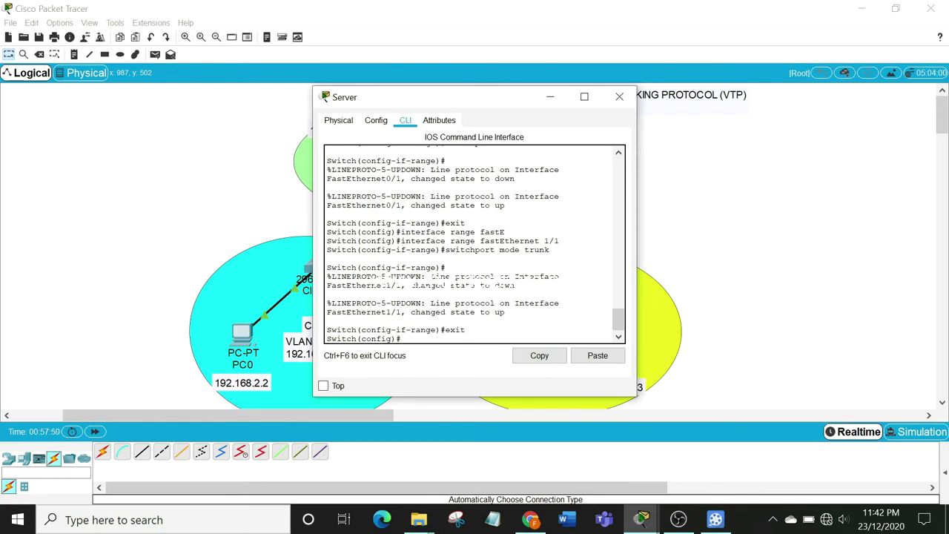
Exit configuration mode and save the Server's configuration with wr and copy run st.
{"action": "type", "text": "exit"}
{"action": "key", "text": "Return"}
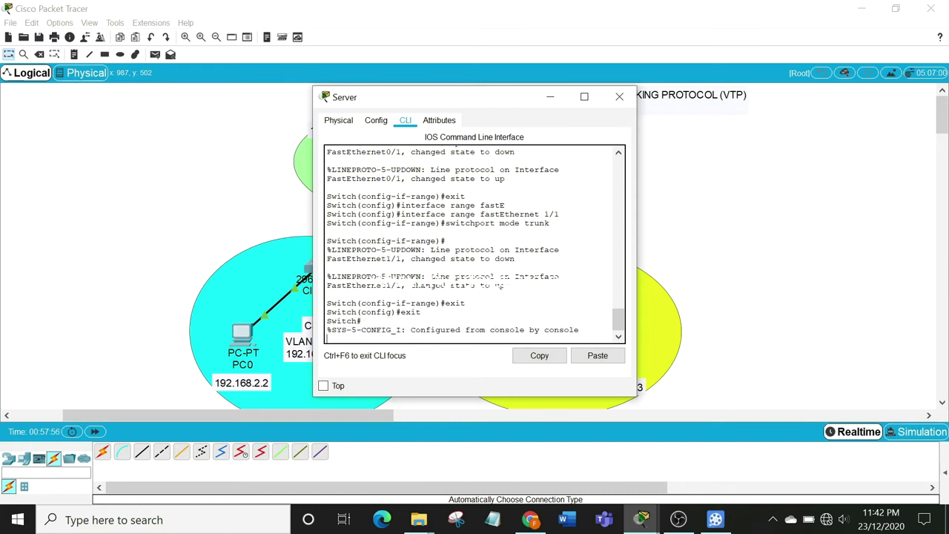
{"action": "key", "text": "Return"}
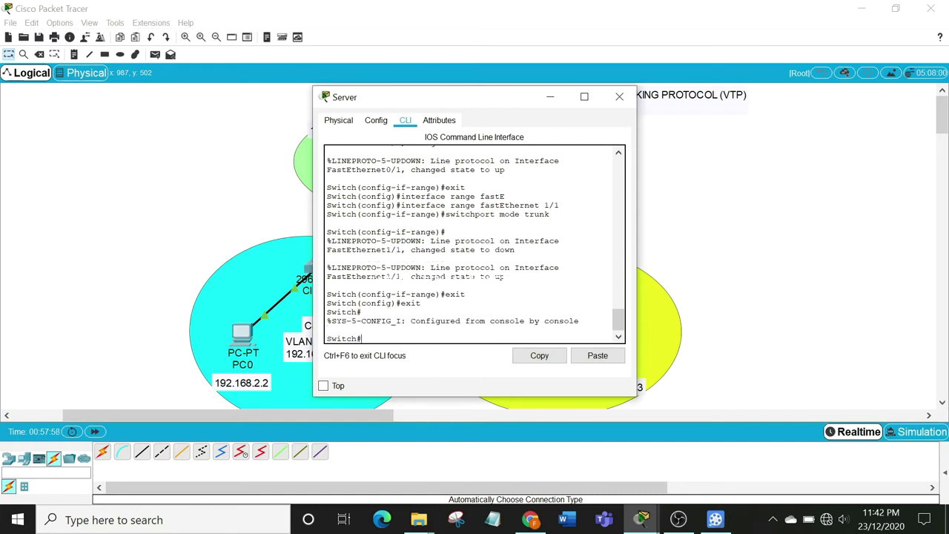
{"action": "type", "text": "wr"}
{"action": "key", "text": "Return"}
{"action": "key", "text": "Return"}
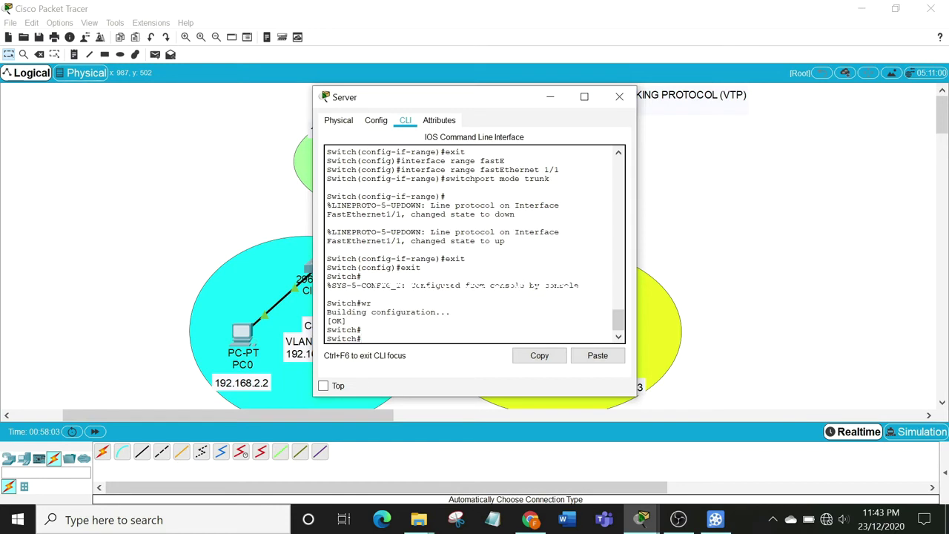
{"action": "type", "text": "copy run st"}
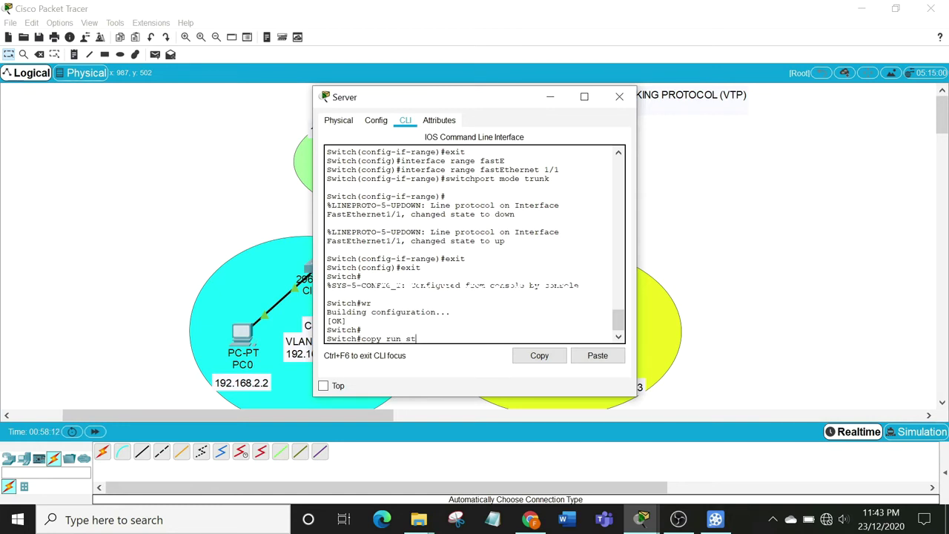
{"action": "key", "text": "Return"}
{"action": "key", "text": "Return"}
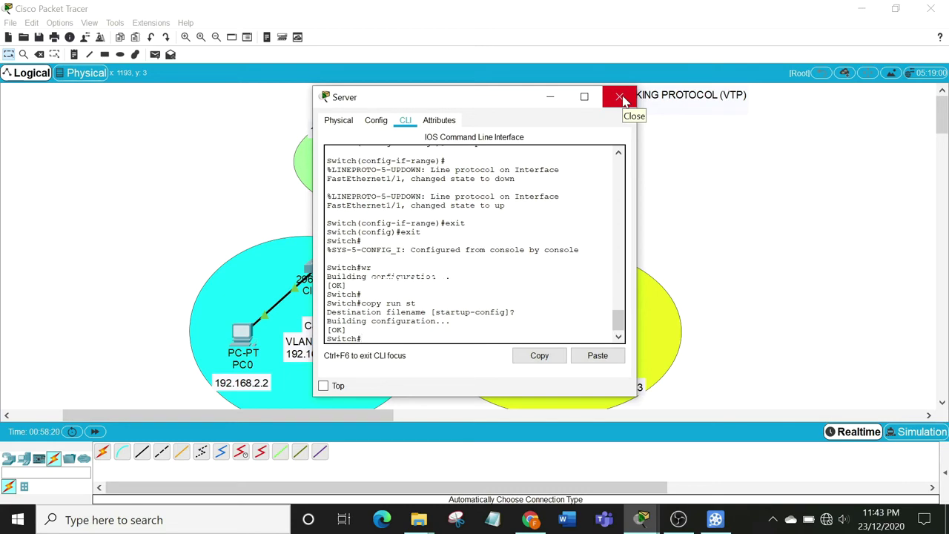
Close the Server console, open Client-1's CLI, enter privileged mode and begin config t.
{"action": "left_click", "coordinate": [620, 98]}
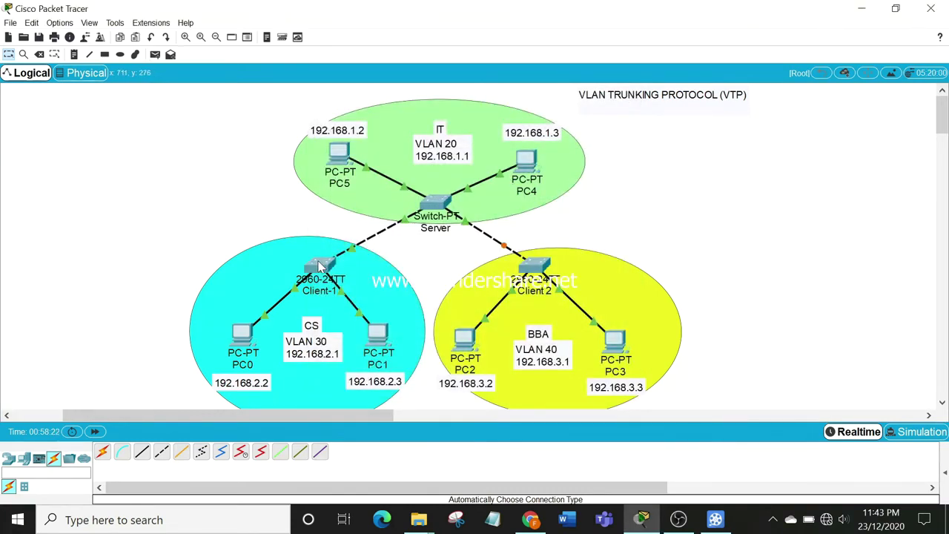
{"action": "left_click", "coordinate": [320, 267]}
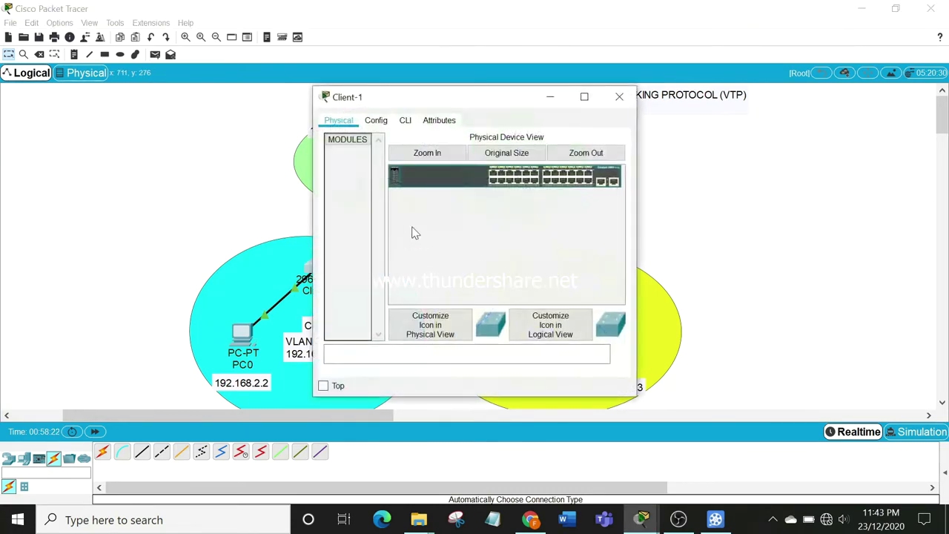
{"action": "left_click", "coordinate": [405, 120]}
{"action": "key", "text": "Return"}
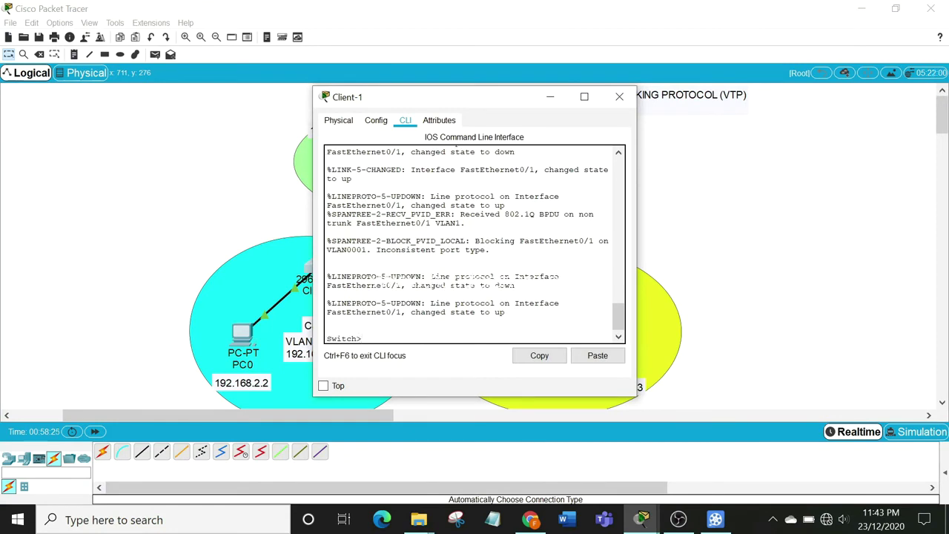
{"action": "type", "text": "en"}
{"action": "key", "text": "Return"}
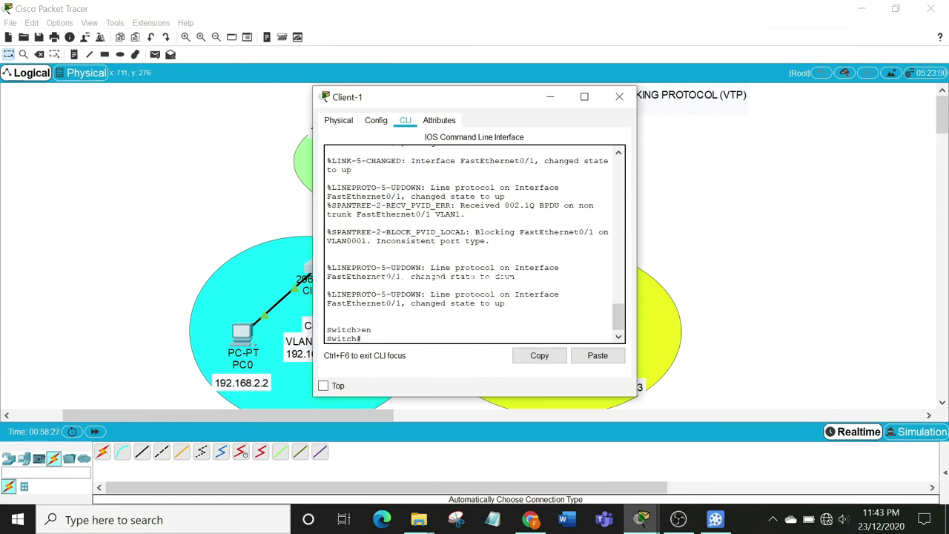
{"action": "type", "text": "congi"}
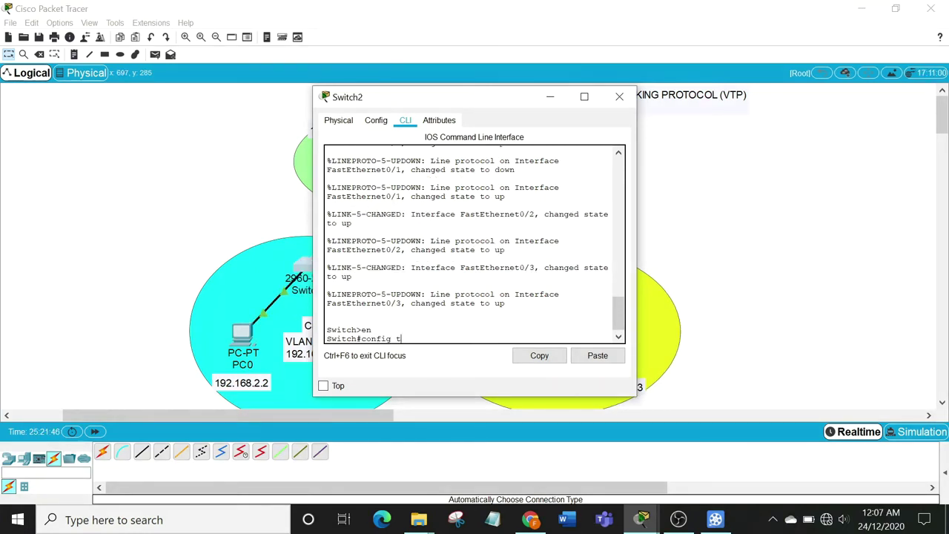
Set Switch2 to VTP client mode, join the server's VTP domain and enter the shared VTP password.
{"action": "key", "text": "Return"}
{"action": "type", "text": "v"}
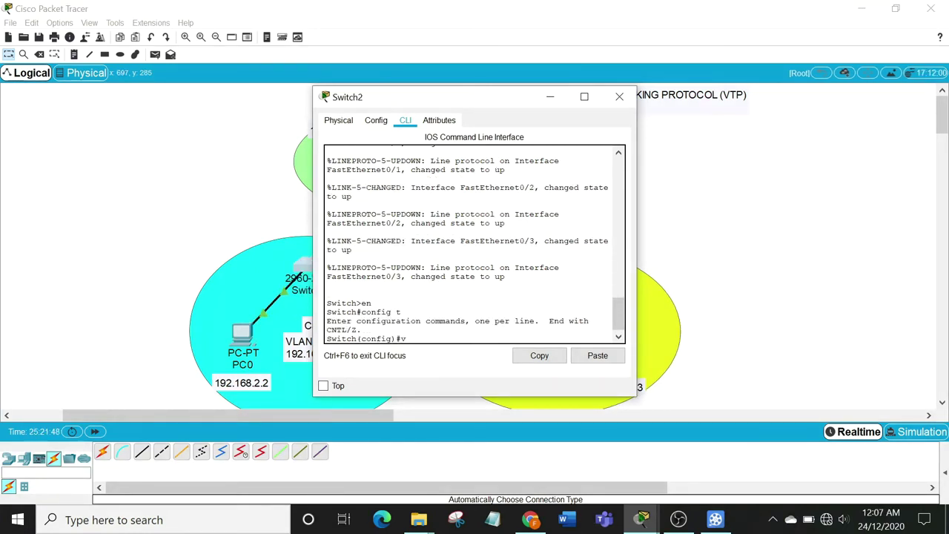
{"action": "type", "text": "tp mode client"}
{"action": "key", "text": "Return"}
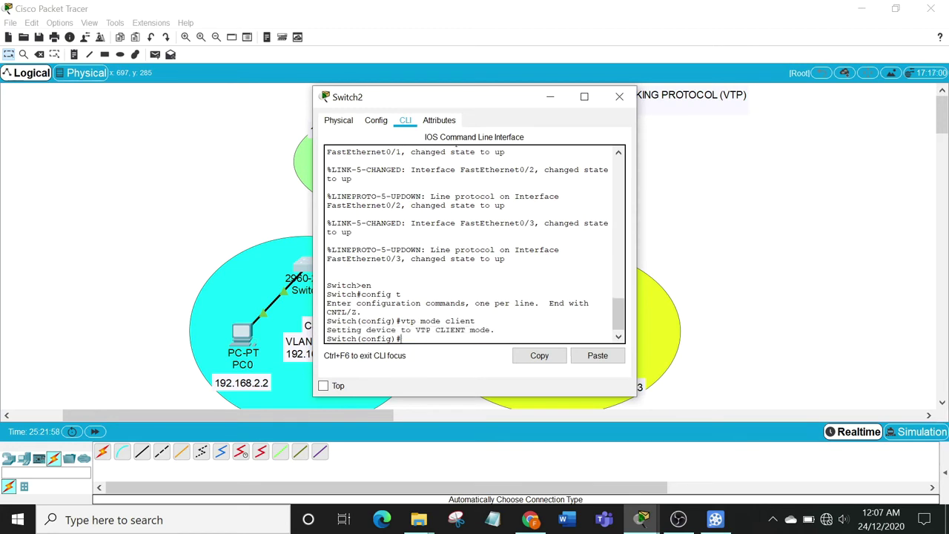
{"action": "type", "text": "vtp domain FATIMA"}
{"action": "key", "text": "Return"}
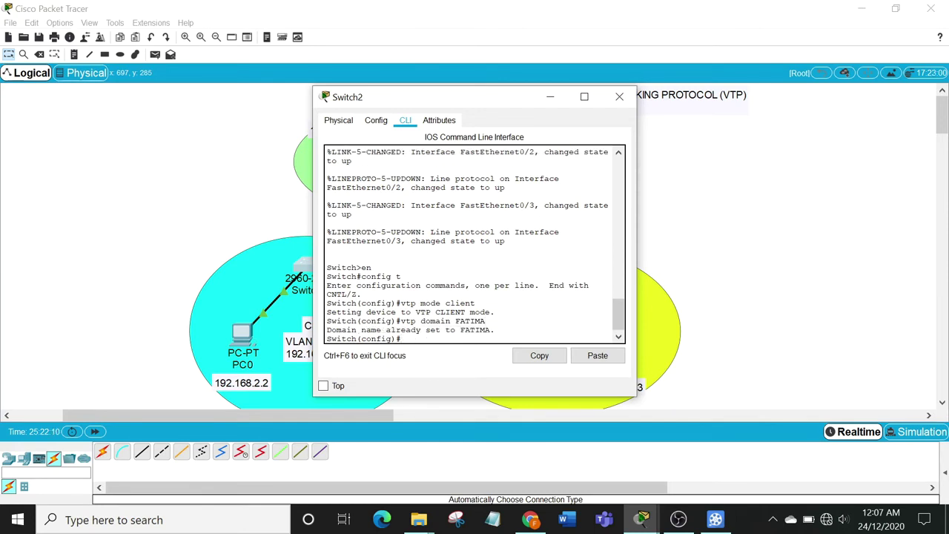
{"action": "type", "text": "vtp password DCNLAB"}
{"action": "key", "text": "Return"}
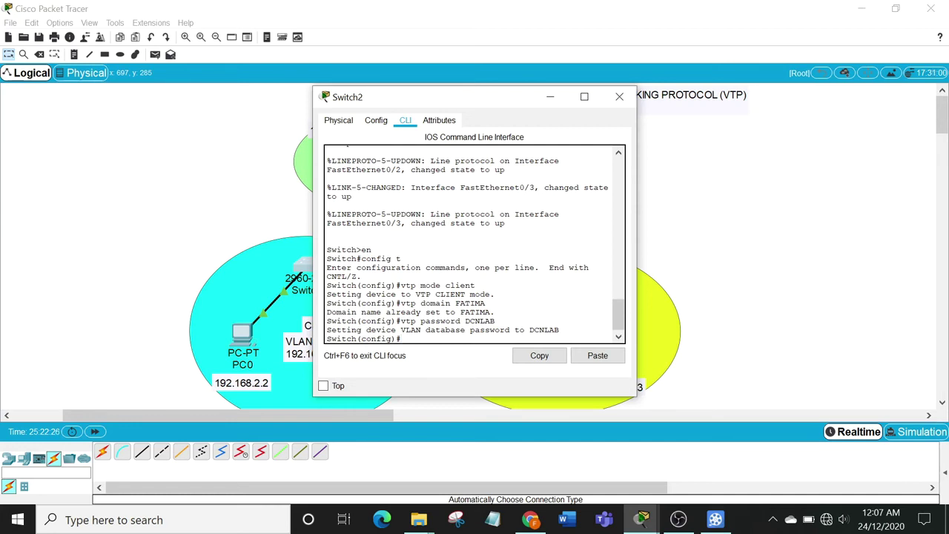
{"action": "type", "text": "do show vlan"}
Page through Switch2's show vlan output confirming IT, CS and BBA, then exit configuration mode.
{"action": "key", "text": "Return"}
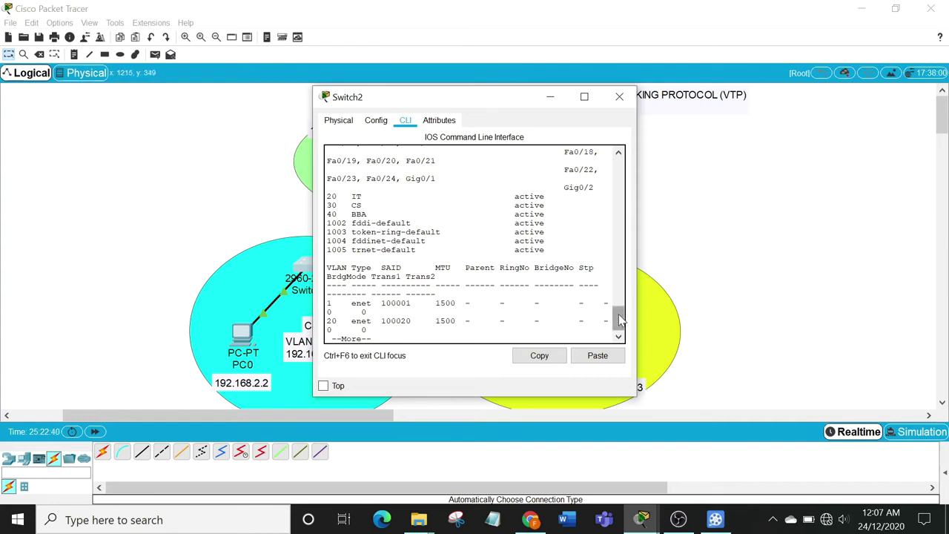
{"action": "scroll", "coordinate": [618, 319], "scroll_direction": "down", "scroll_amount": 1}
{"action": "key", "text": "space"}
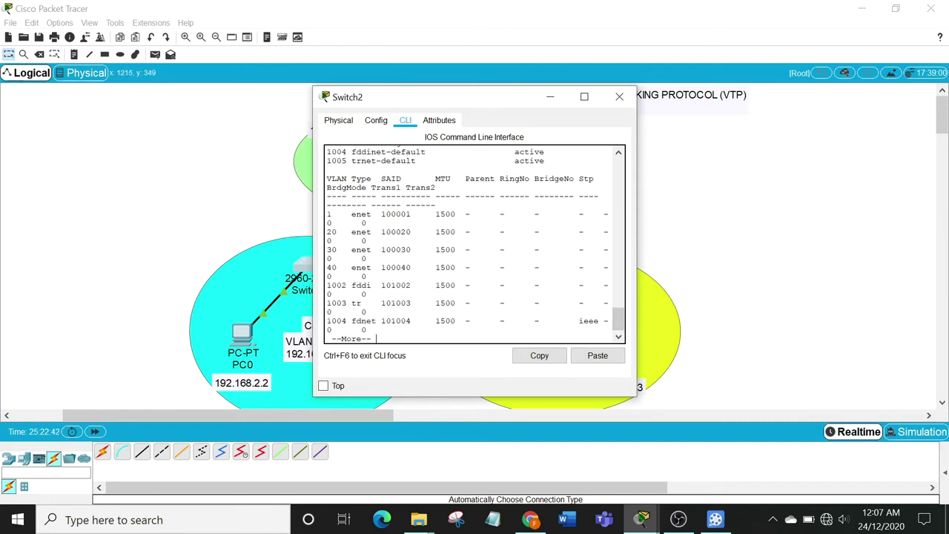
{"action": "key", "text": "space"}
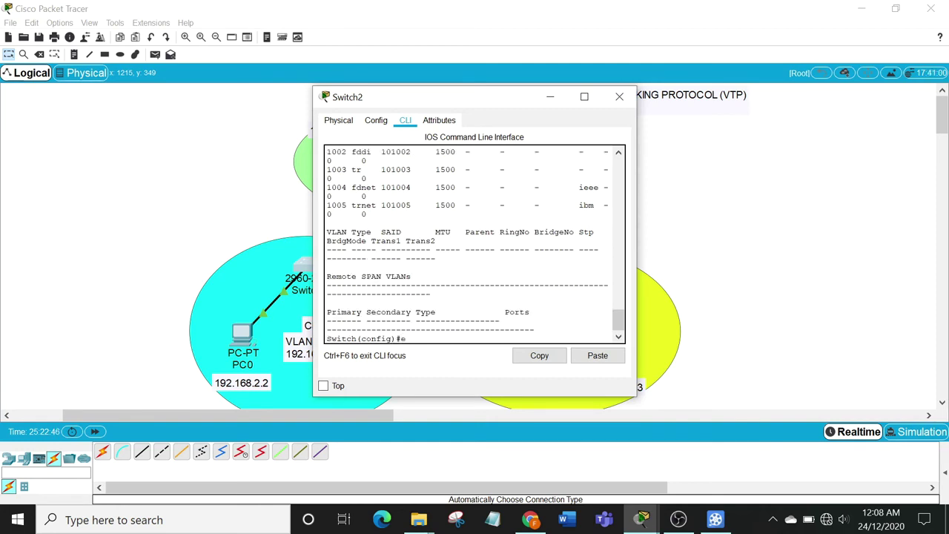
{"action": "type", "text": "exit"}
{"action": "key", "text": "Return"}
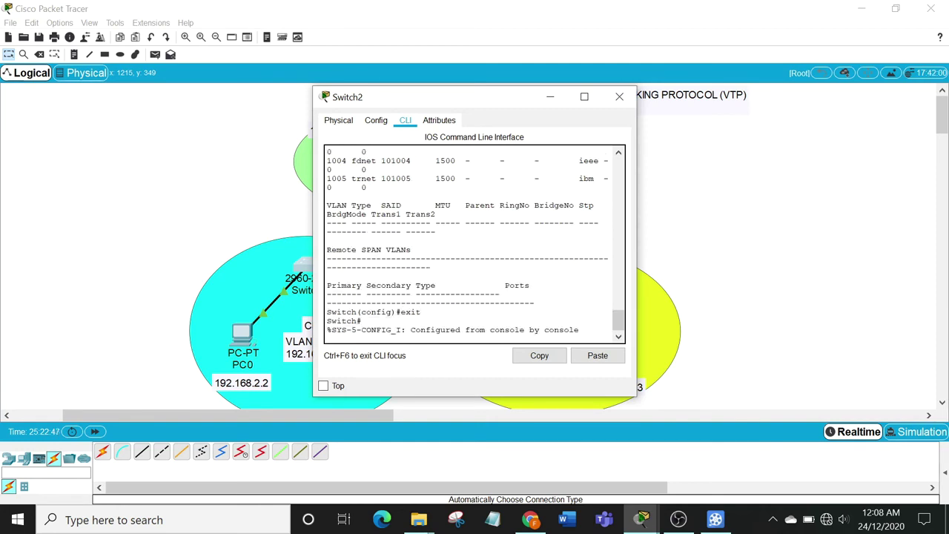
{"action": "key", "text": "Return"}
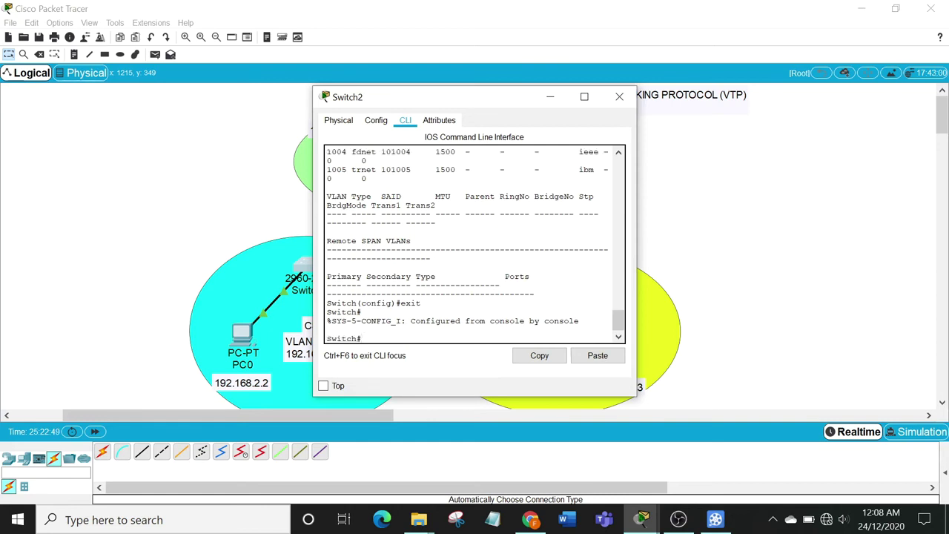
Save Switch2's running configuration to startup-config with wr and copy run st.
{"action": "type", "text": "wr"}
{"action": "key", "text": "Return"}
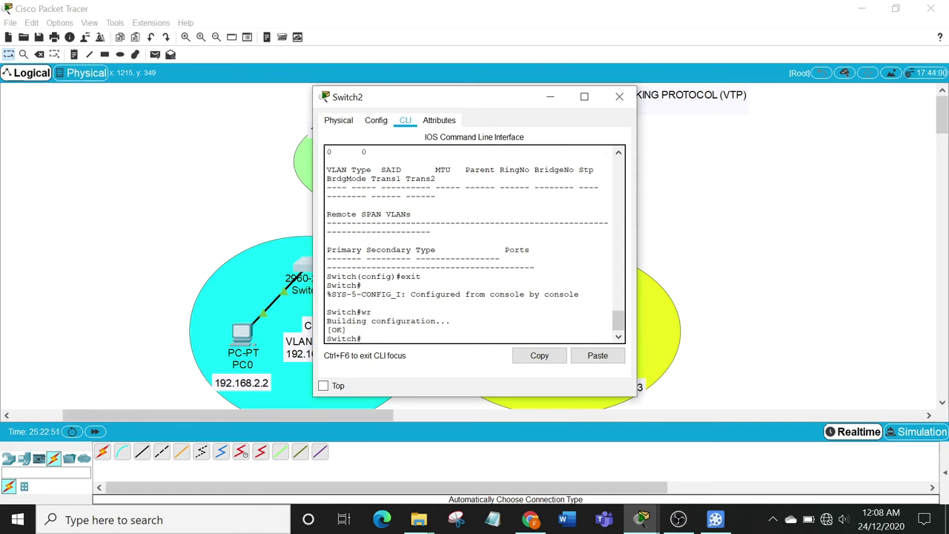
{"action": "key", "text": "Return"}
{"action": "type", "text": "cop"}
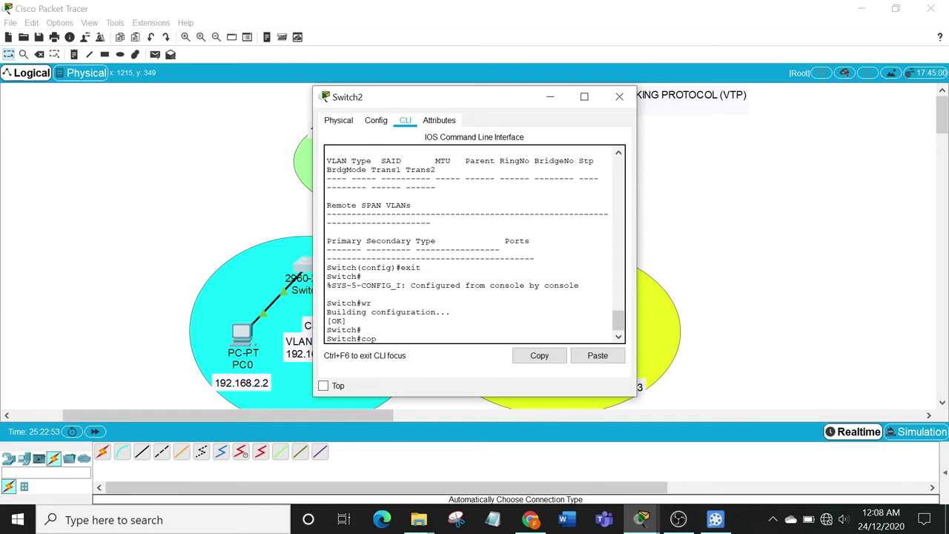
{"action": "type", "text": "y run st"}
{"action": "key", "text": "Return"}
{"action": "key", "text": "Return"}
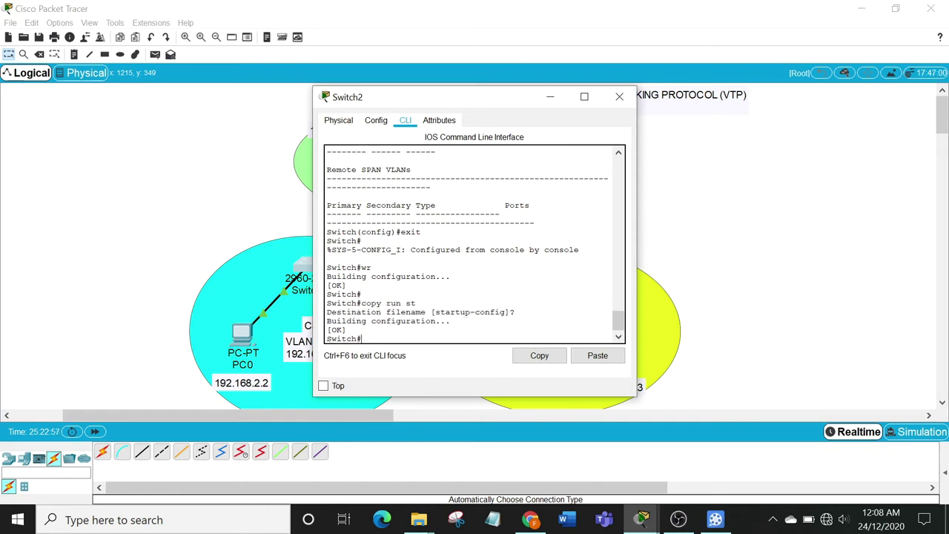
Close Switch2's console and select the Switch2 label in the workspace for renaming.
{"action": "left_click", "coordinate": [619, 97]}
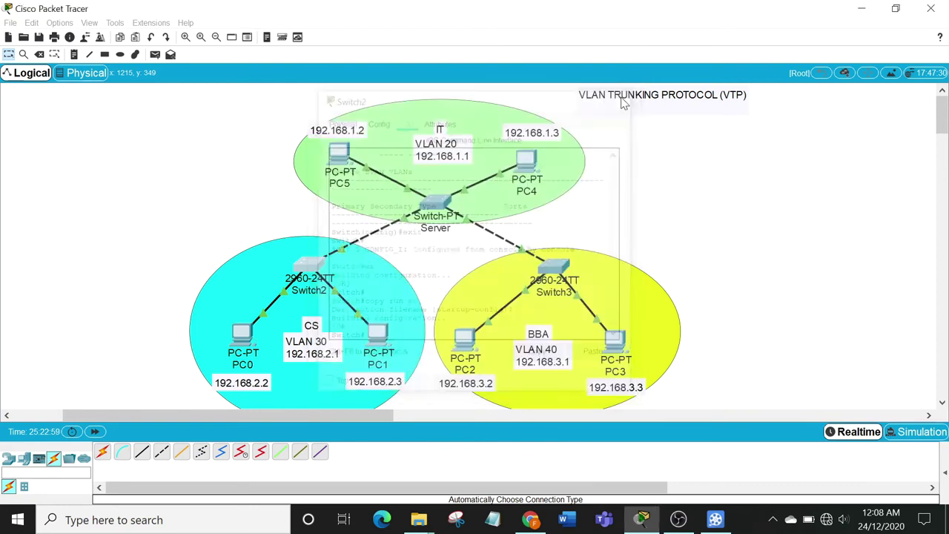
{"action": "left_click", "coordinate": [558, 268]}
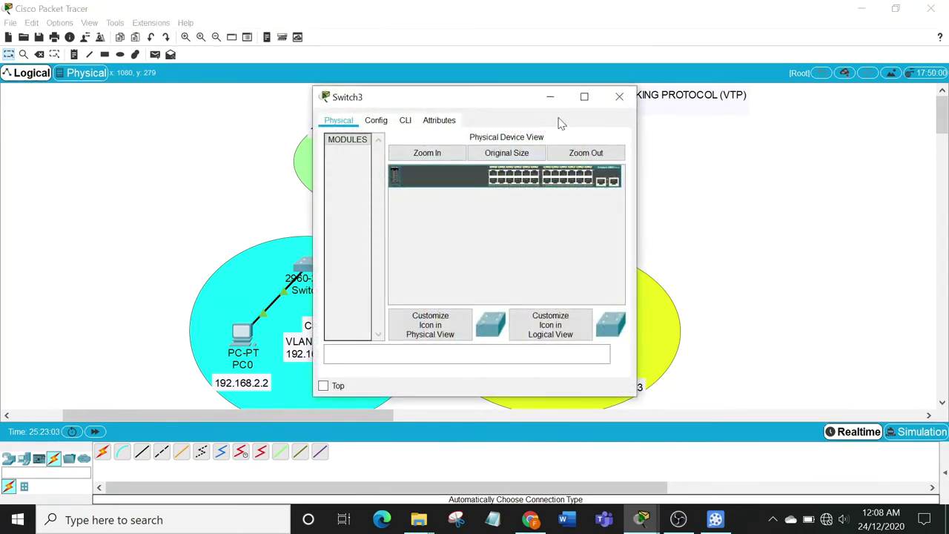
{"action": "left_click", "coordinate": [551, 97]}
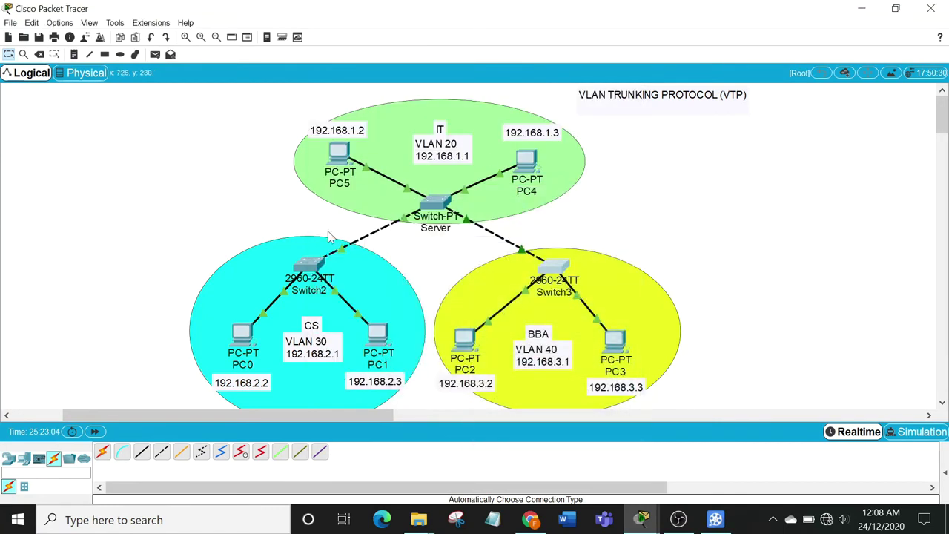
{"action": "left_click", "coordinate": [317, 291]}
Rename the Switch2 label to client-1.
{"action": "key", "text": "BackSpace"}
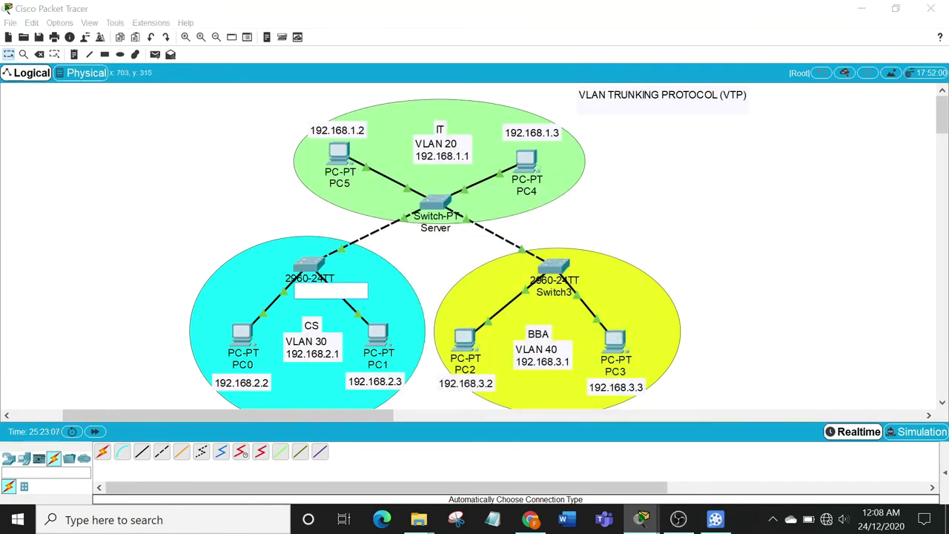
{"action": "type", "text": "client-1"}
{"action": "key", "text": "Return"}
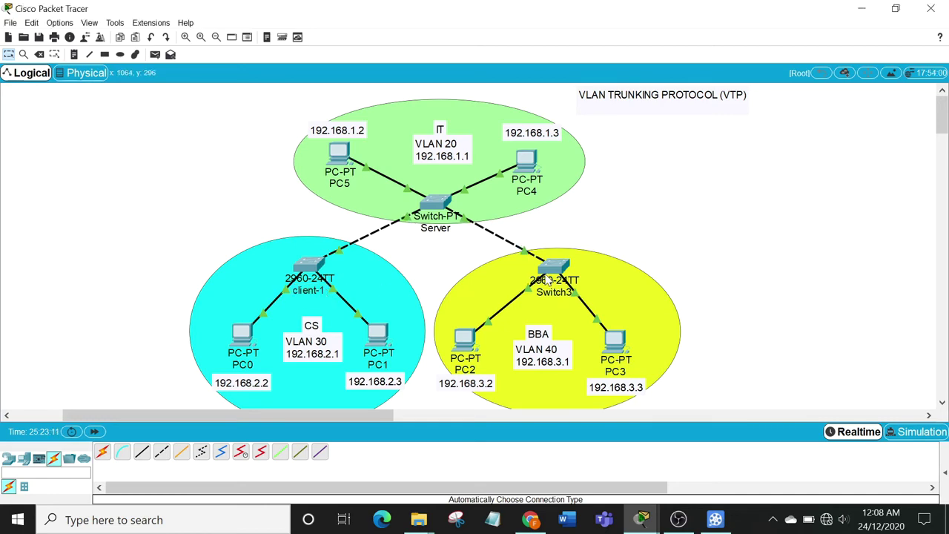
Rename the Switch3 label to Client-2 and open its device window.
{"action": "left_click", "coordinate": [551, 275]}
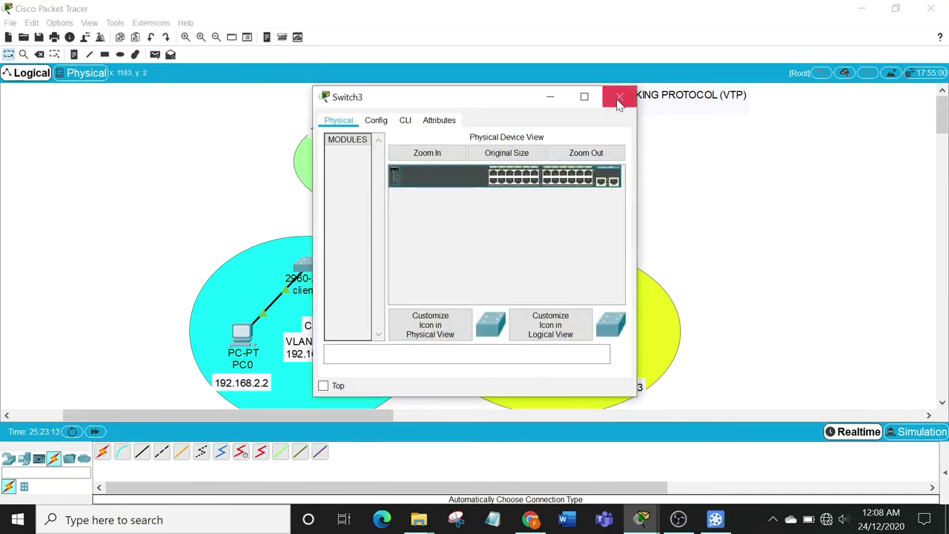
{"action": "left_click", "coordinate": [618, 97]}
{"action": "left_click", "coordinate": [560, 293]}
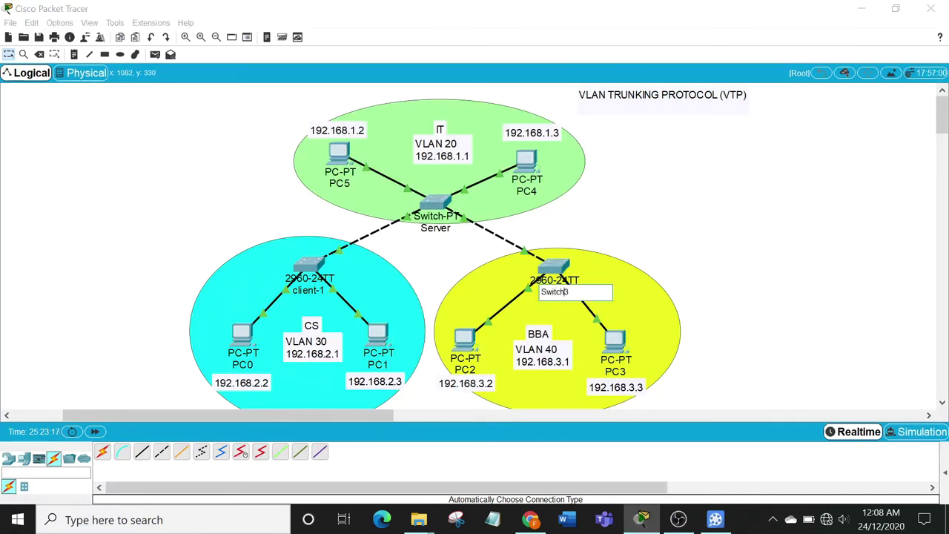
{"action": "key", "text": "BackSpace"}
{"action": "key", "text": "BackSpace"}
{"action": "key", "text": "BackSpace"}
{"action": "key", "text": "BackSpace"}
{"action": "key", "text": "BackSpace"}
{"action": "key", "text": "BackSpace"}
{"action": "type", "text": "Client-2"}
{"action": "key", "text": "Return"}
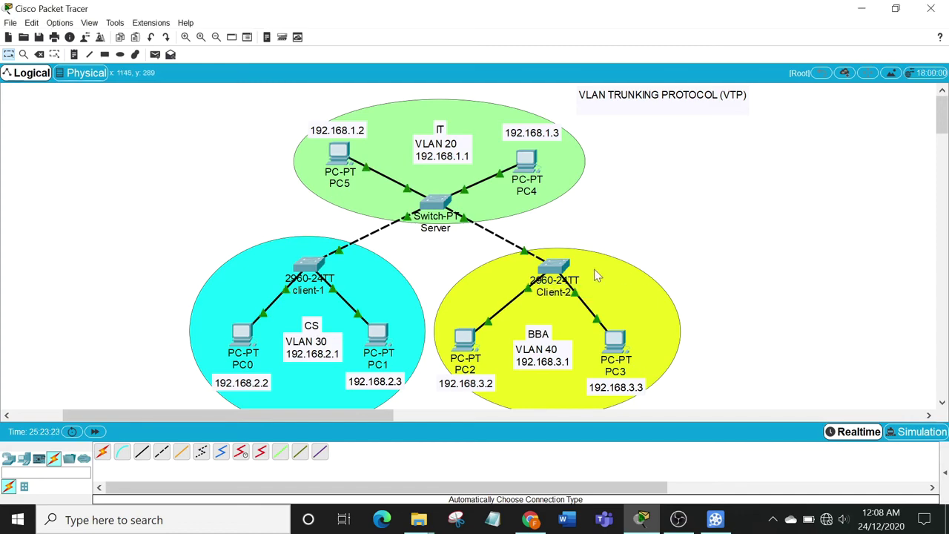
{"action": "left_click", "coordinate": [554, 269]}
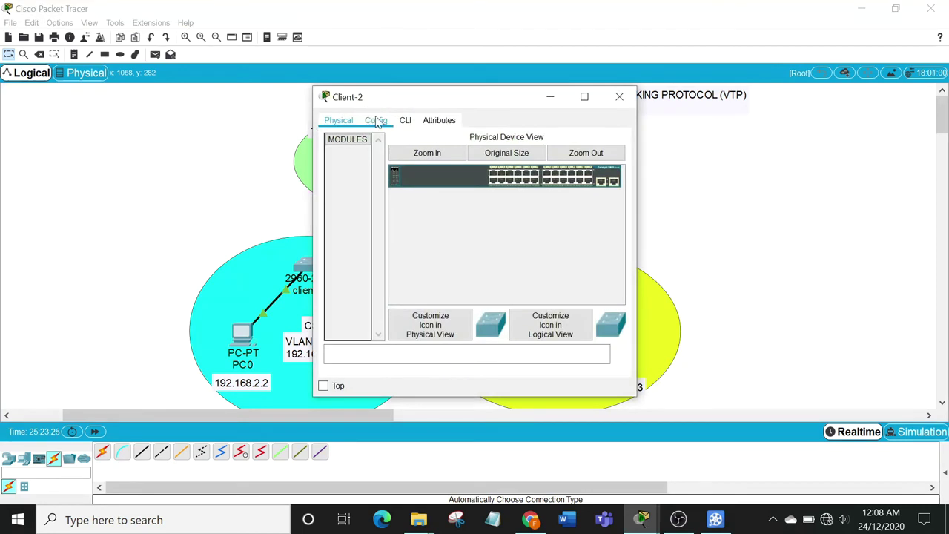
Open Client-2's CLI and enter global configuration mode with en and config t.
{"action": "left_click", "coordinate": [406, 120]}
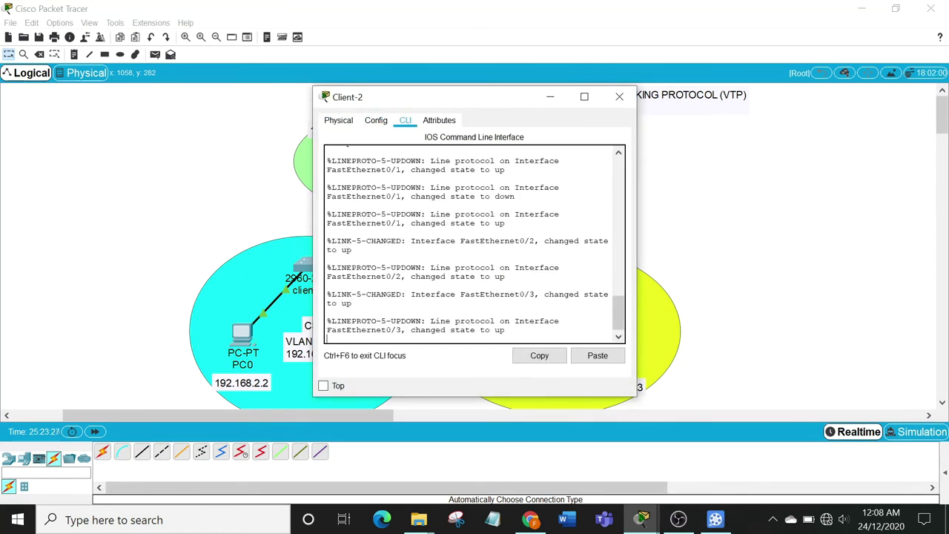
{"action": "key", "text": "Return"}
{"action": "type", "text": "en"}
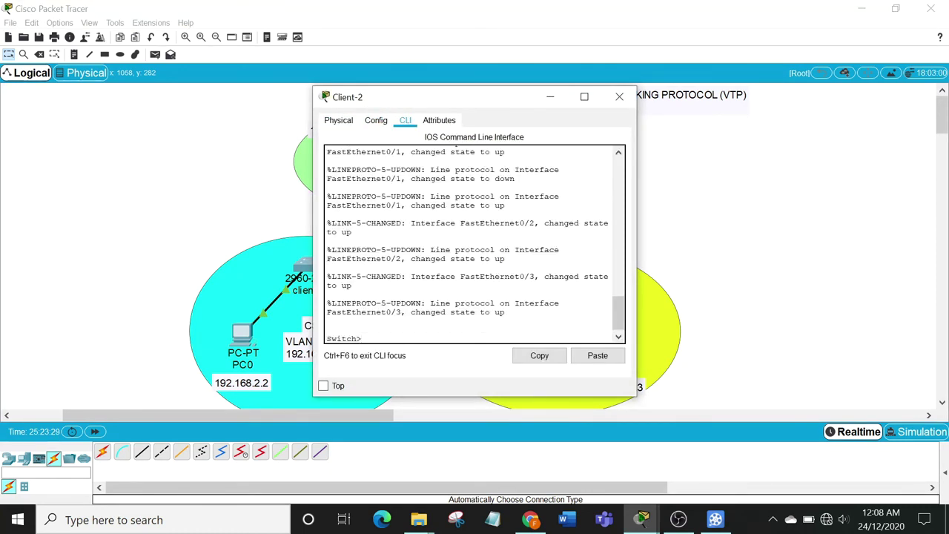
{"action": "key", "text": "Return"}
{"action": "type", "text": "c"}
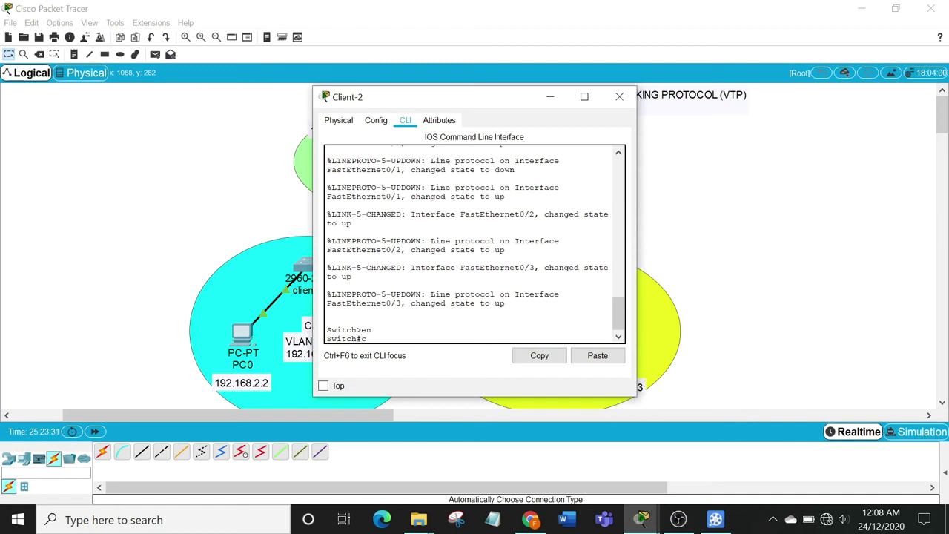
{"action": "type", "text": "onfig t"}
{"action": "key", "text": "Return"}
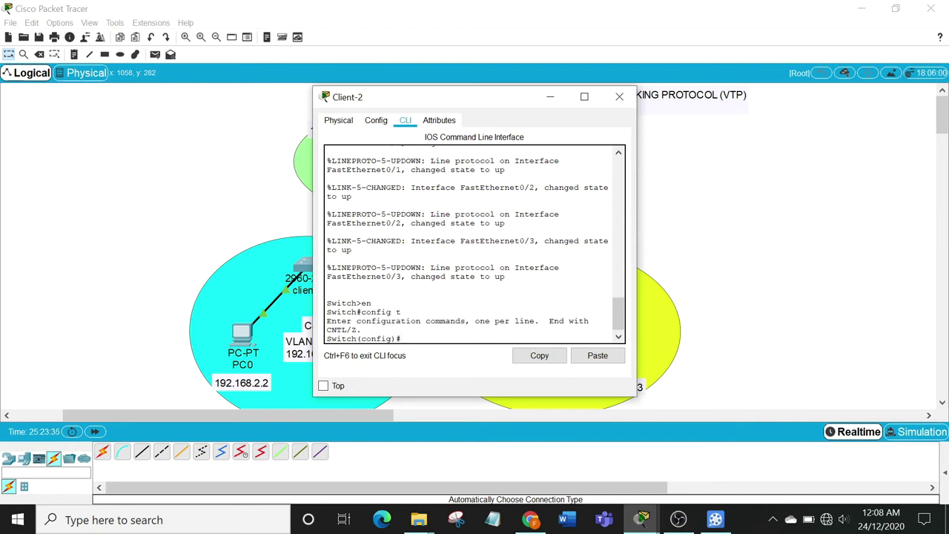
Set Client-2 to VTP client mode in the server's domain with the shared VTP password.
{"action": "type", "text": "vtp mode client"}
{"action": "key", "text": "Return"}
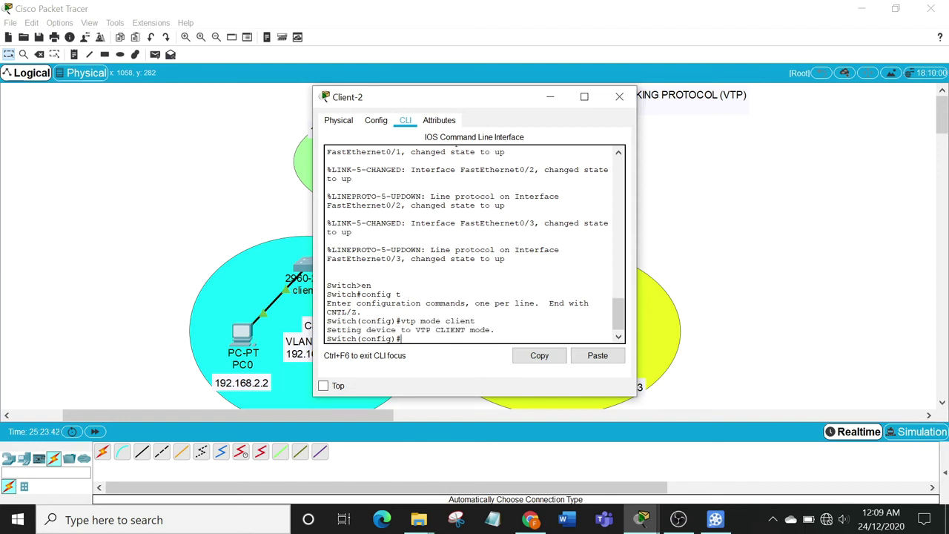
{"action": "type", "text": "vtp domain FATIMA"}
{"action": "key", "text": "Return"}
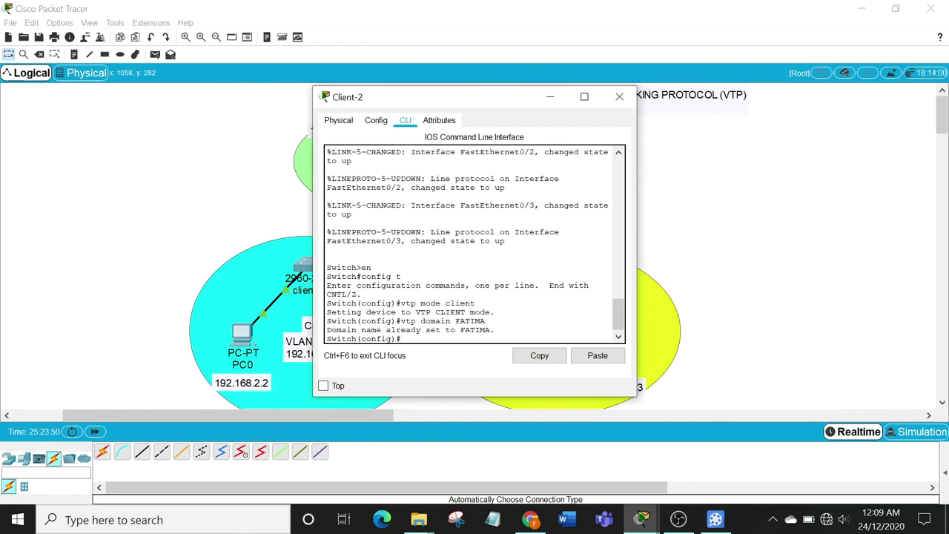
{"action": "type", "text": "vtp password DCNLAB"}
{"action": "key", "text": "Return"}
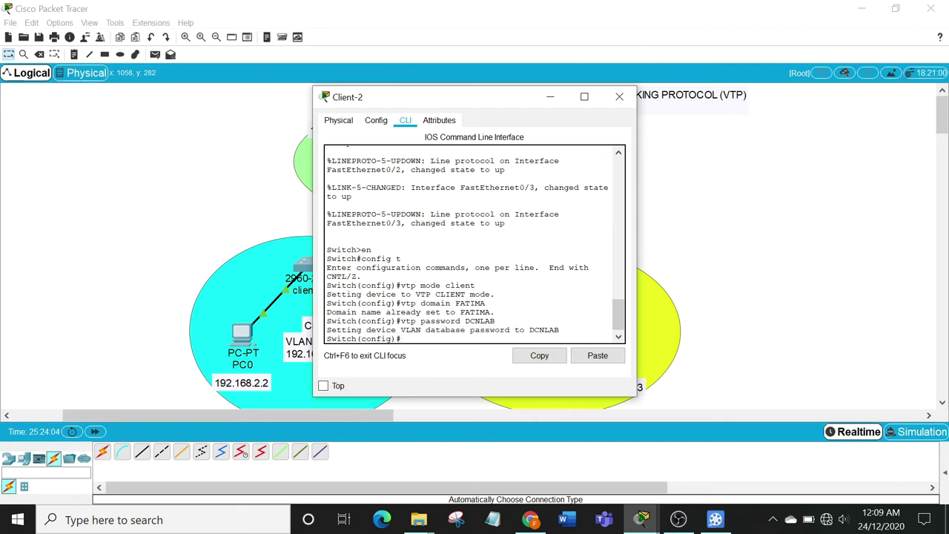
{"action": "type", "text": "do show valn"}
Run do show vlan on Client-2 and page through the listing of VLANs 20, 30 and 40.
{"action": "key", "text": "BackSpace"}
{"action": "key", "text": "BackSpace"}
{"action": "key", "text": "BackSpace"}
{"action": "type", "text": "lan"}
{"action": "key", "text": "Return"}
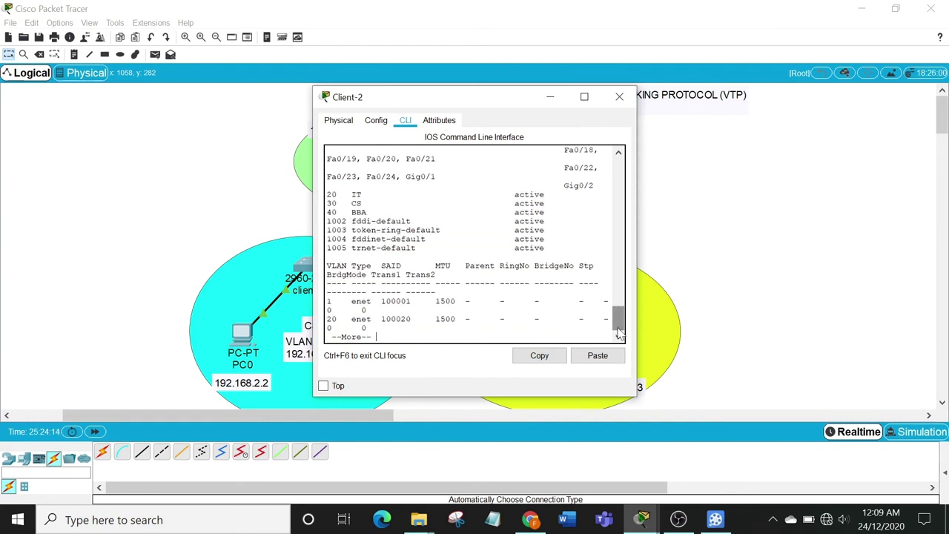
{"action": "key", "text": "Return"}
{"action": "key", "text": "Return"}
{"action": "key", "text": "Return"}
{"action": "key", "text": "Return"}
{"action": "key", "text": "Return"}
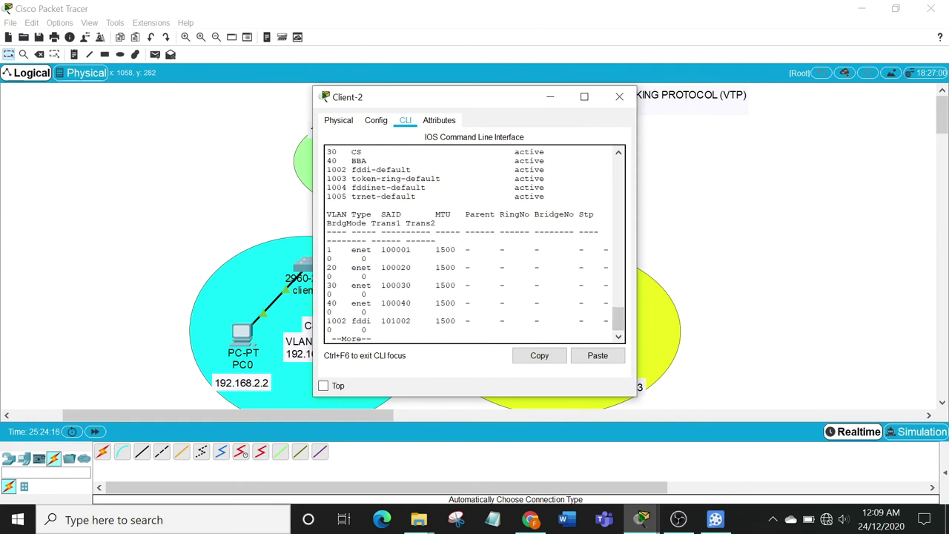
{"action": "key", "text": "Return"}
{"action": "key", "text": "Return"}
{"action": "key", "text": "Return"}
{"action": "key", "text": "Return"}
{"action": "key", "text": "Return"}
{"action": "key", "text": "Return"}
{"action": "key", "text": "Return"}
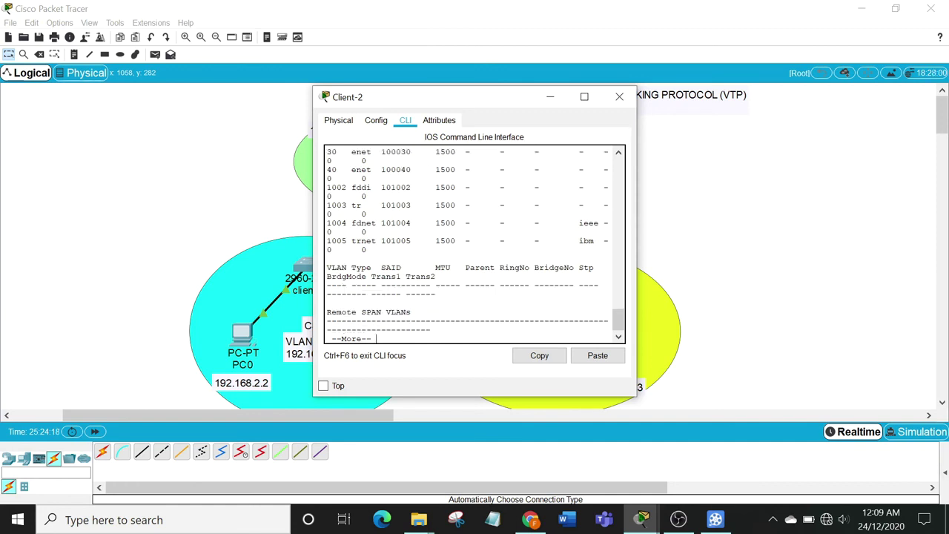
{"action": "key", "text": "Return"}
Exit config mode, save with wr and copy run start, and close Client-2's window.
{"action": "type", "text": "ex"}
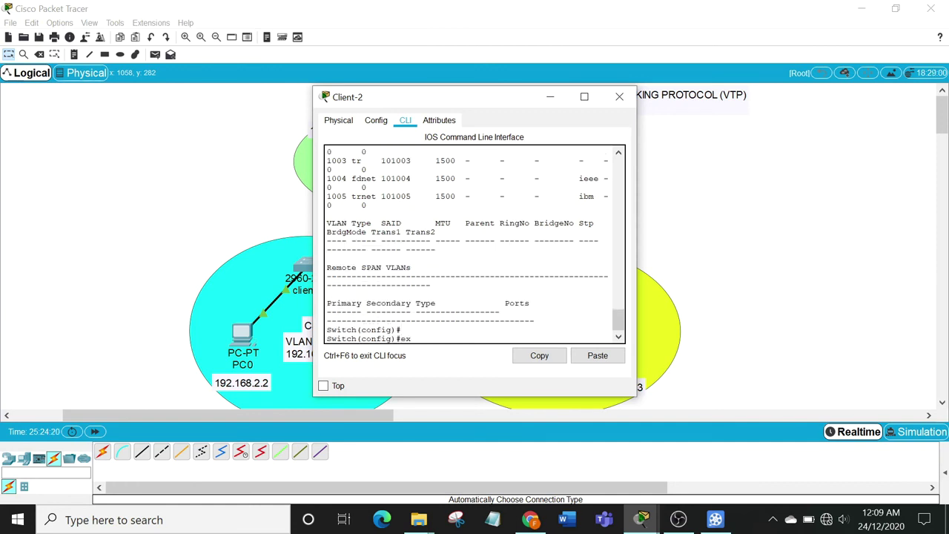
{"action": "type", "text": "it"}
{"action": "key", "text": "Return"}
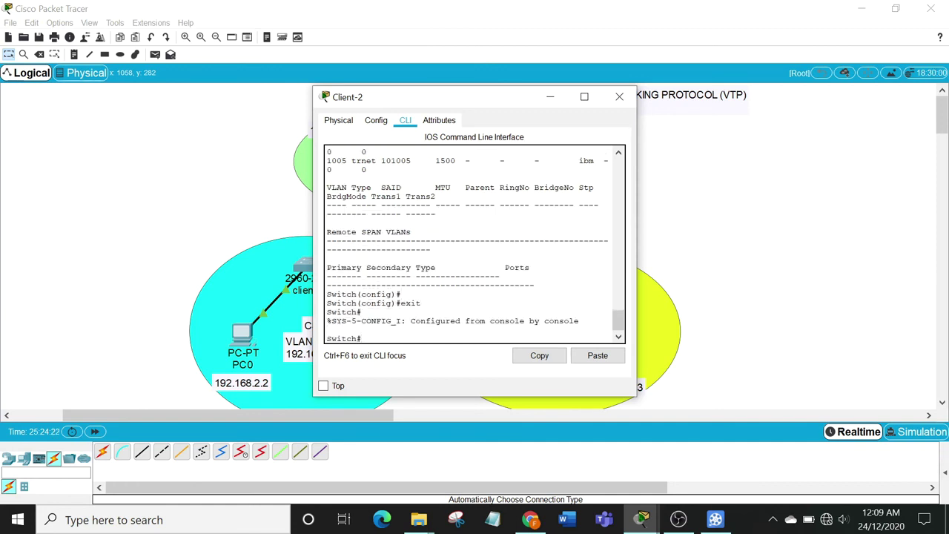
{"action": "type", "text": "wr"}
{"action": "key", "text": "Return"}
{"action": "key", "text": "Return"}
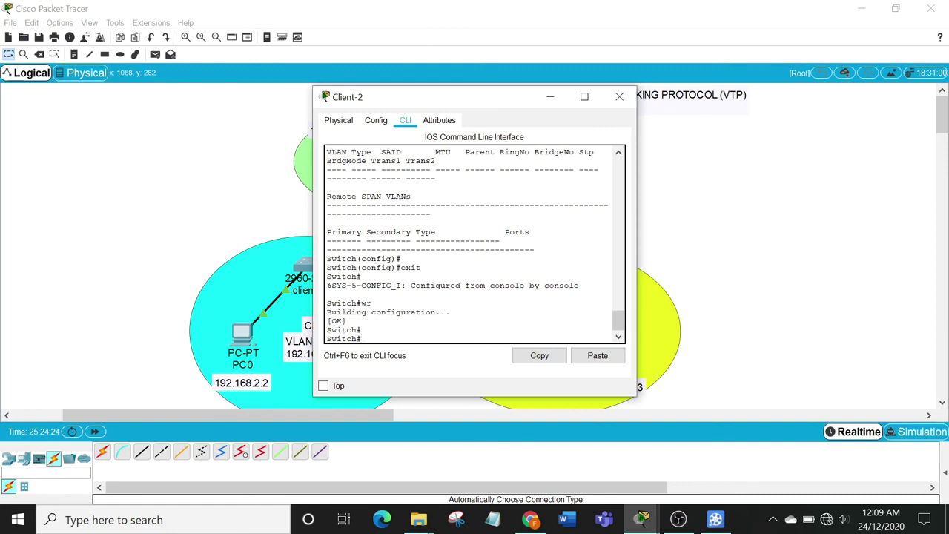
{"action": "type", "text": "copy run start"}
{"action": "key", "text": "Return"}
{"action": "key", "text": "Return"}
{"action": "key", "text": "Return"}
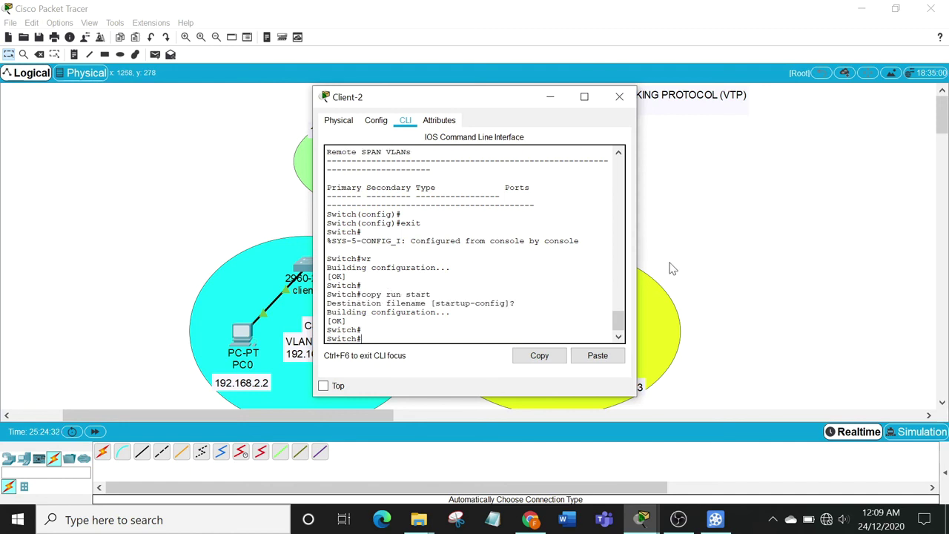
{"action": "left_click", "coordinate": [619, 96]}
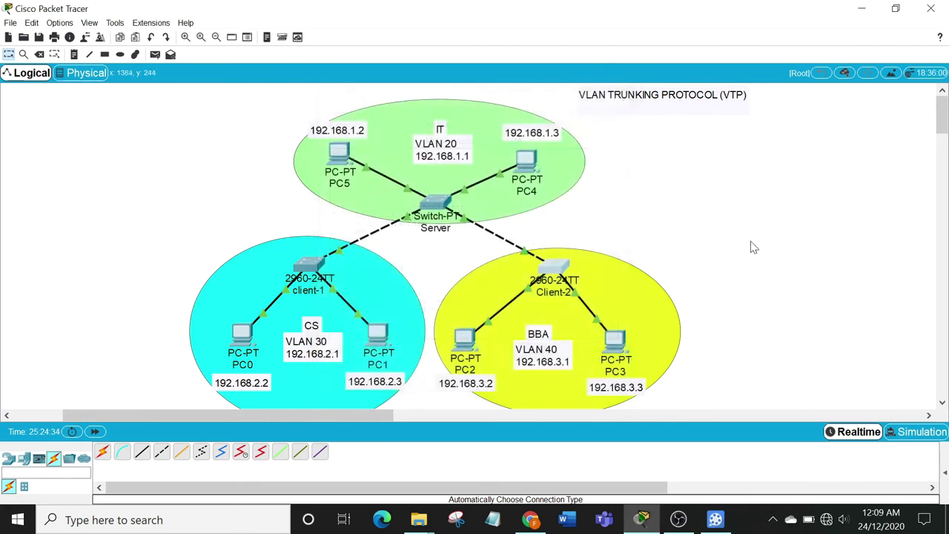
Send simple PDU pings from PC5 to PC4 and from PC0 to PC1.
{"action": "left_click", "coordinate": [155, 54]}
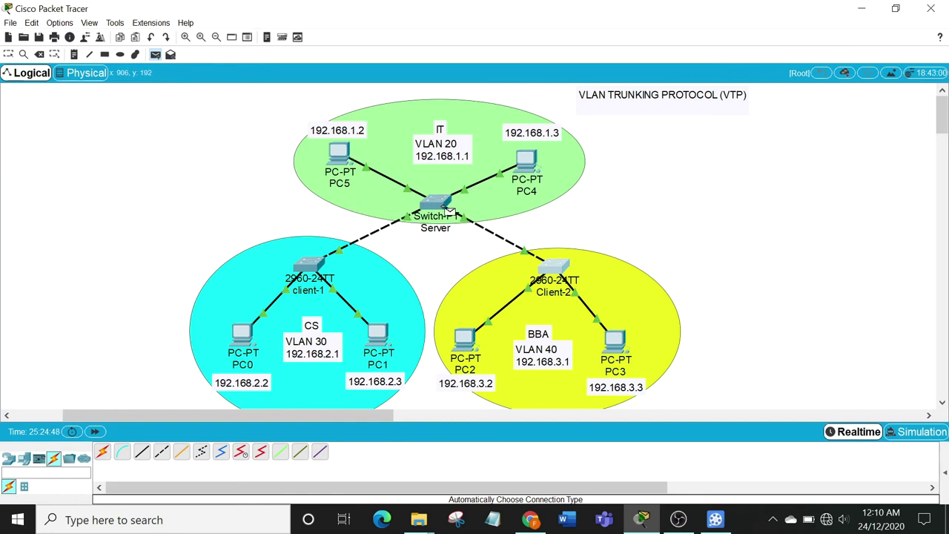
{"action": "left_click", "coordinate": [341, 154]}
{"action": "left_click", "coordinate": [532, 159]}
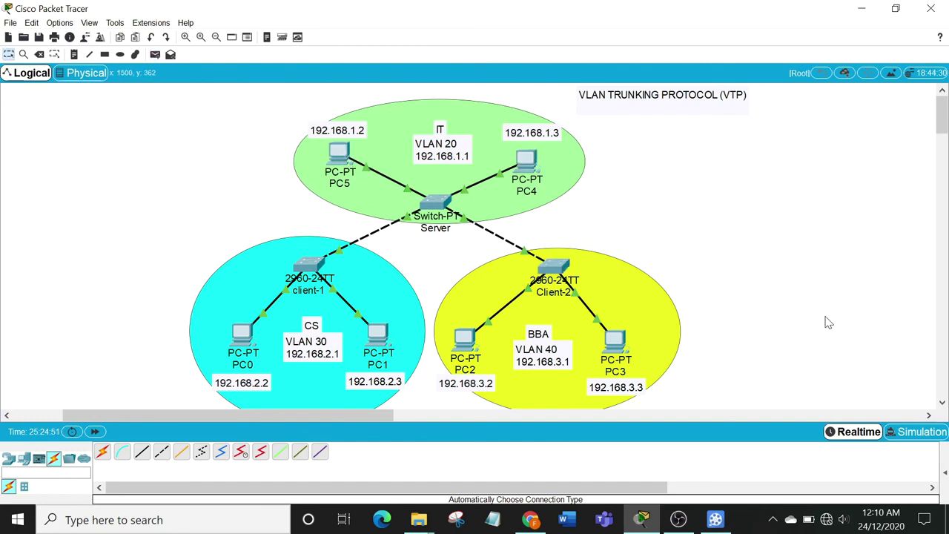
{"action": "left_click", "coordinate": [945, 473]}
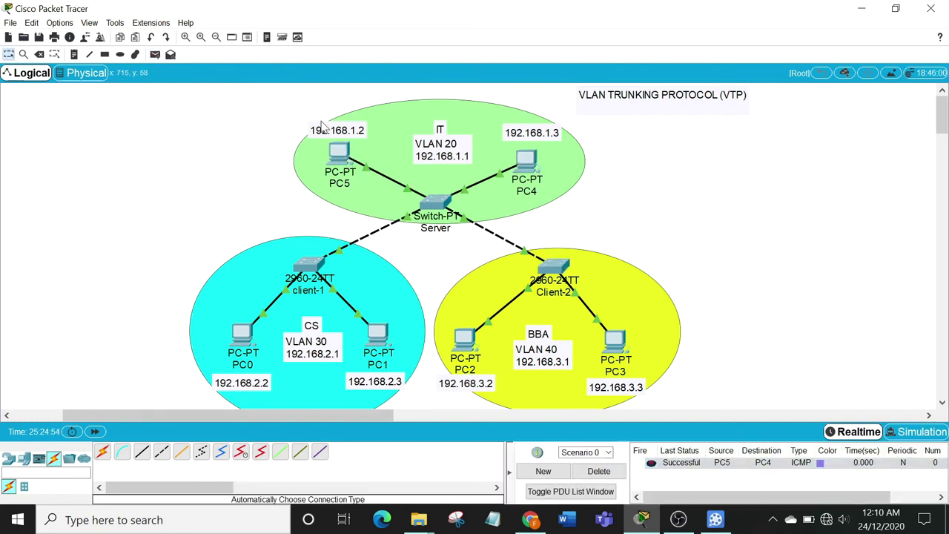
{"action": "left_click", "coordinate": [155, 55]}
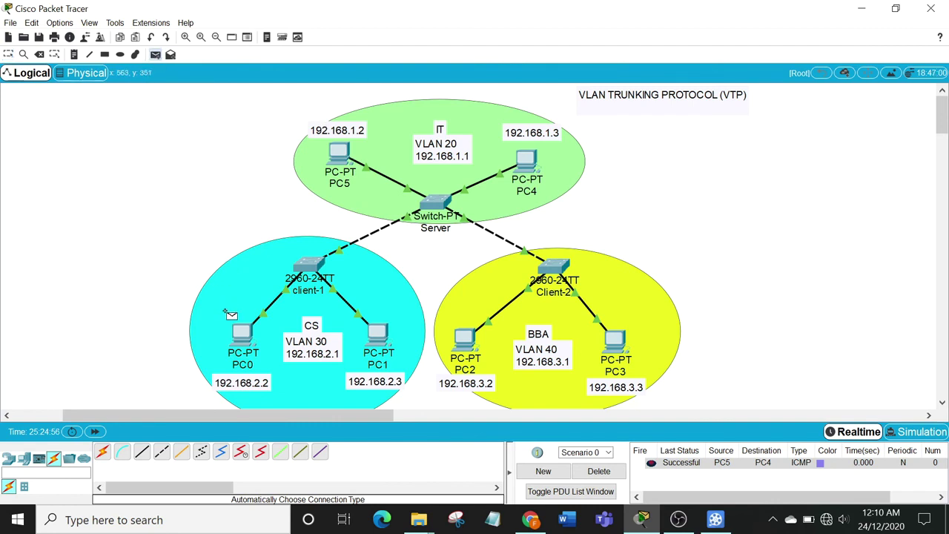
{"action": "left_click", "coordinate": [243, 336]}
{"action": "left_click", "coordinate": [375, 334]}
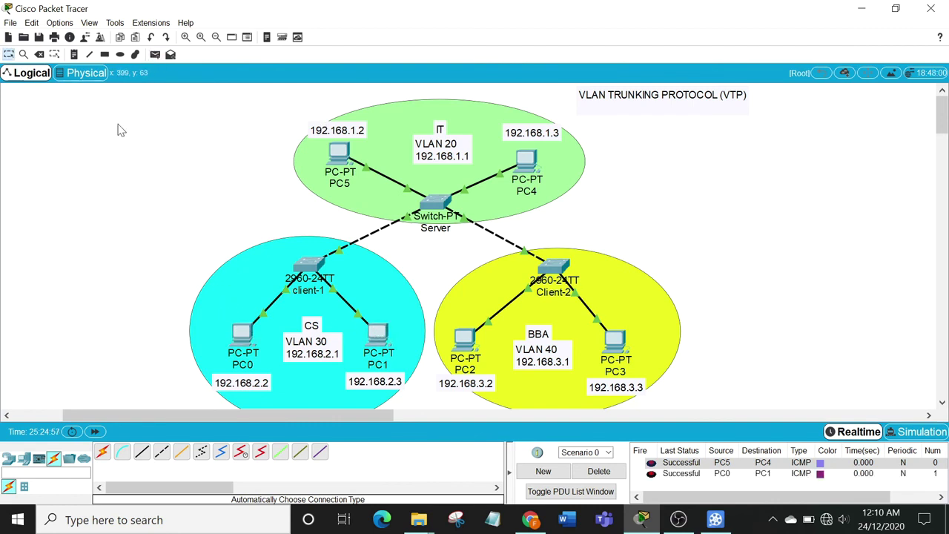
Ping from PC2 to PC3, then delete the ping results from the PDU list.
{"action": "left_click", "coordinate": [155, 54]}
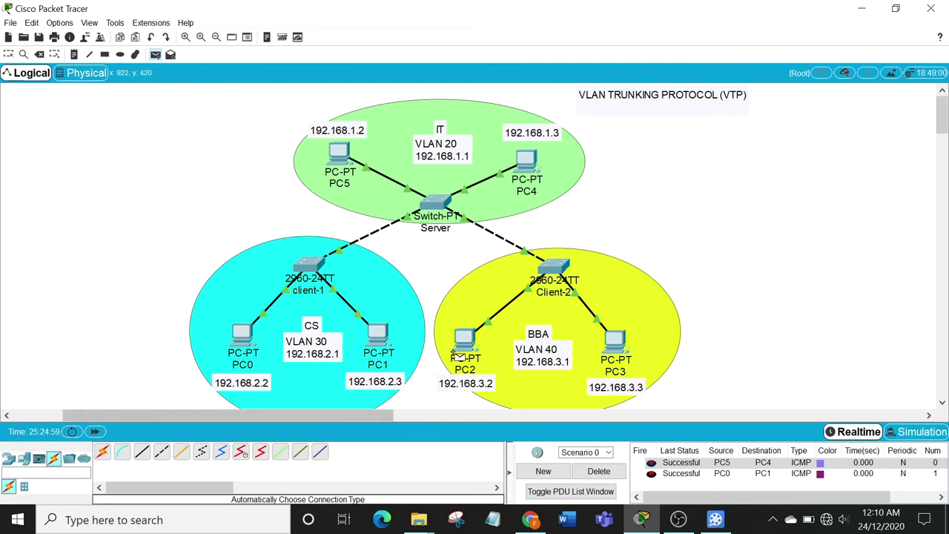
{"action": "left_click", "coordinate": [466, 338]}
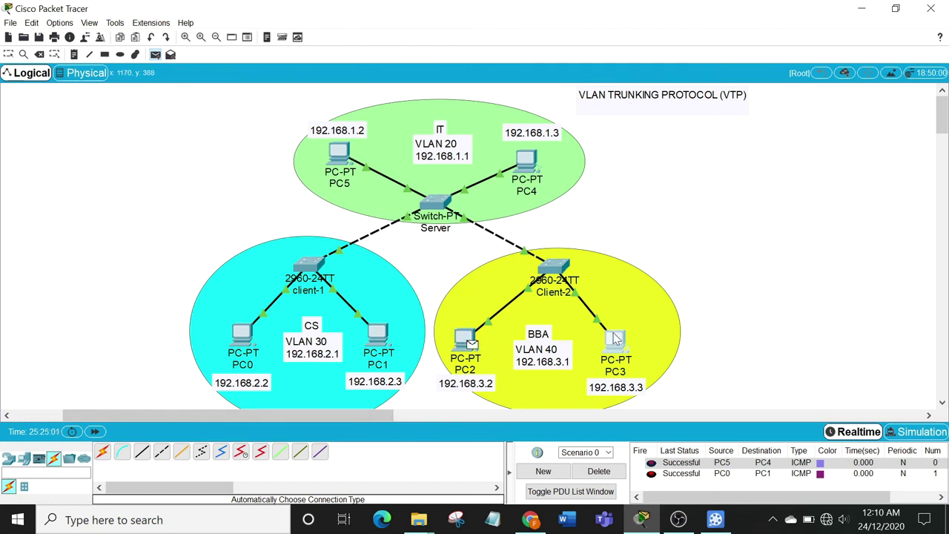
{"action": "left_click", "coordinate": [616, 339]}
{"action": "left_click", "coordinate": [599, 472]}
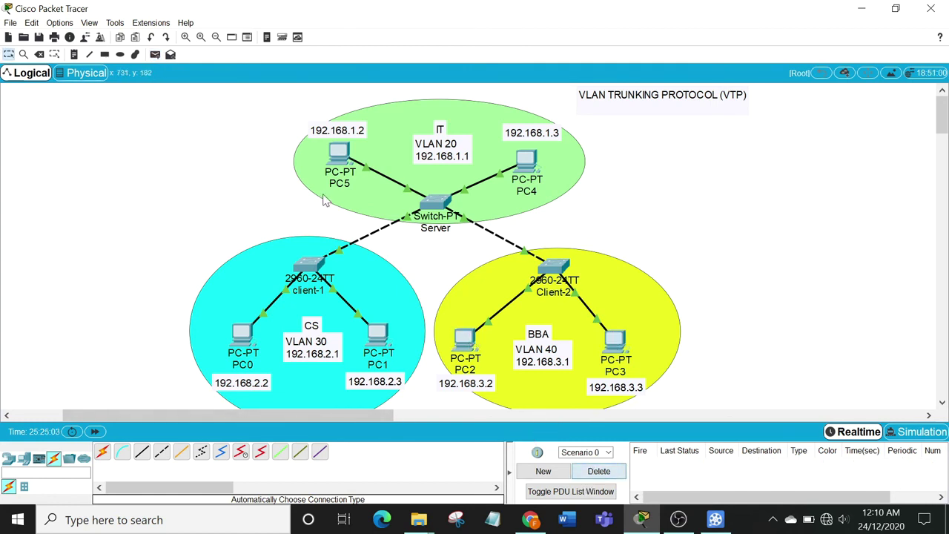
{"action": "left_click", "coordinate": [155, 55]}
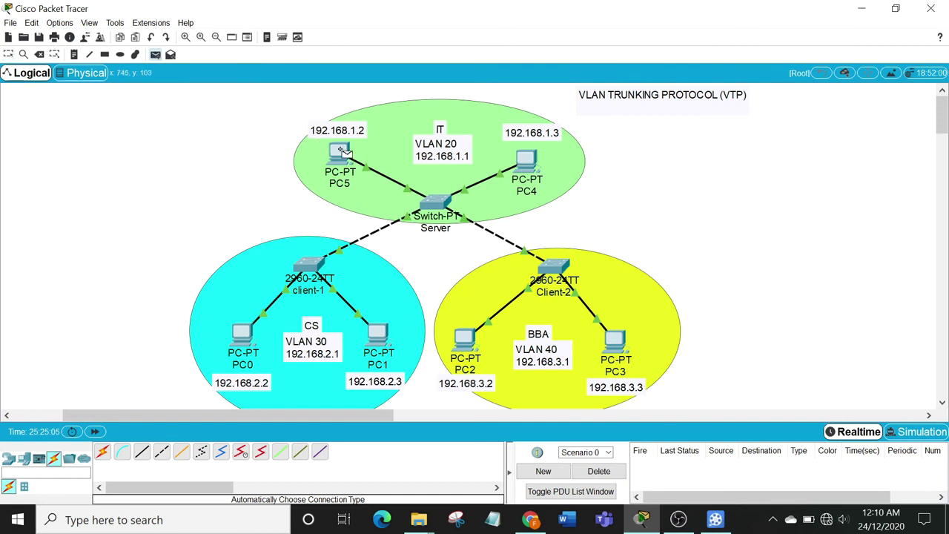
Send cross-VLAN simple PDU pings PC5→PC1, PC4→PC3 and PC1→PC2.
{"action": "left_click", "coordinate": [336, 150]}
{"action": "left_click", "coordinate": [377, 335]}
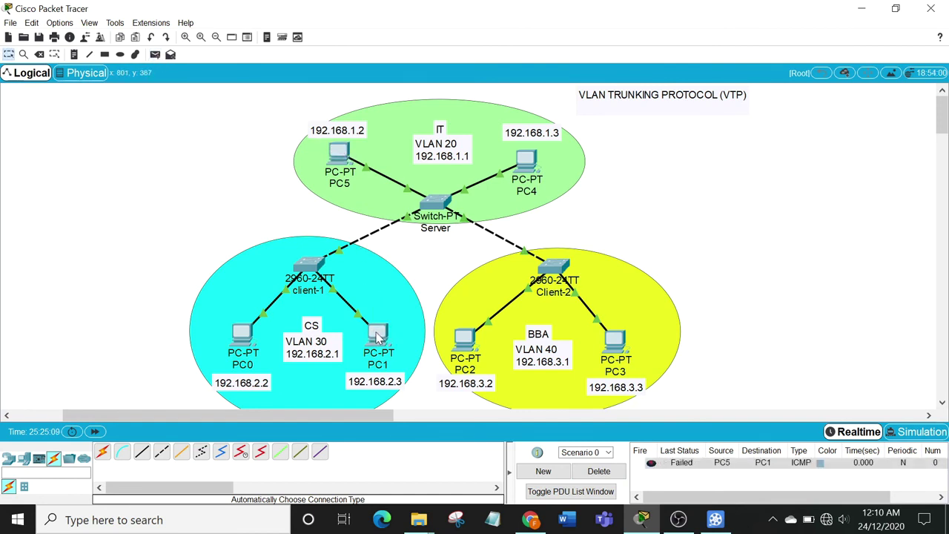
{"action": "left_click", "coordinate": [155, 55]}
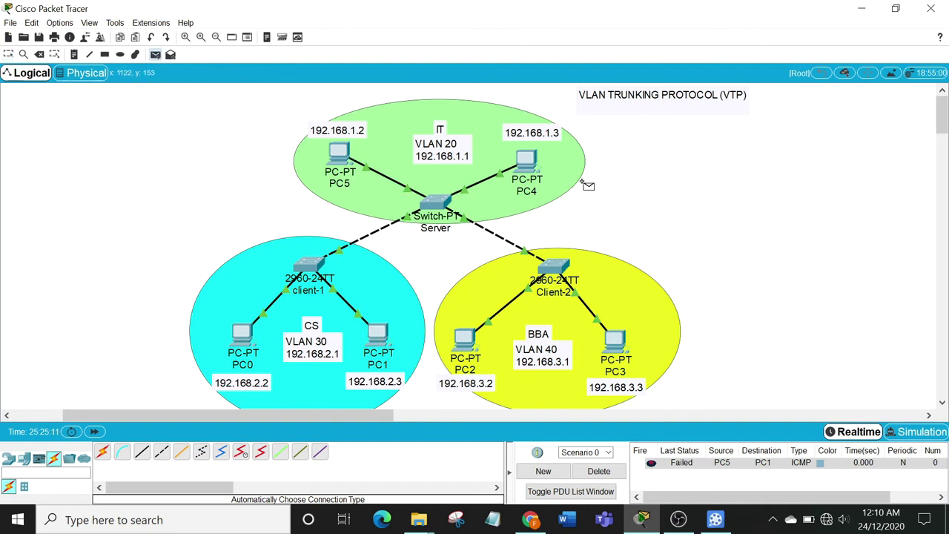
{"action": "left_click", "coordinate": [529, 160]}
{"action": "left_click", "coordinate": [616, 340]}
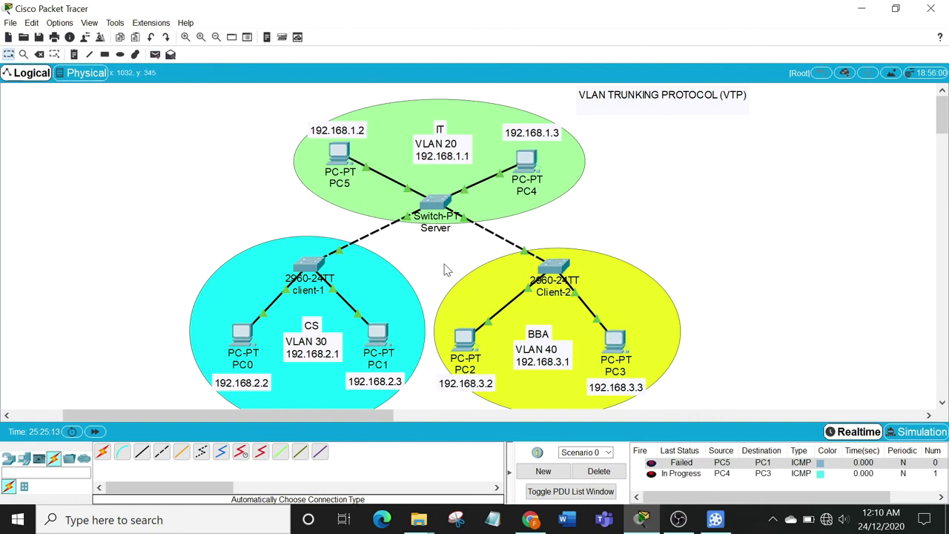
{"action": "left_click", "coordinate": [155, 55]}
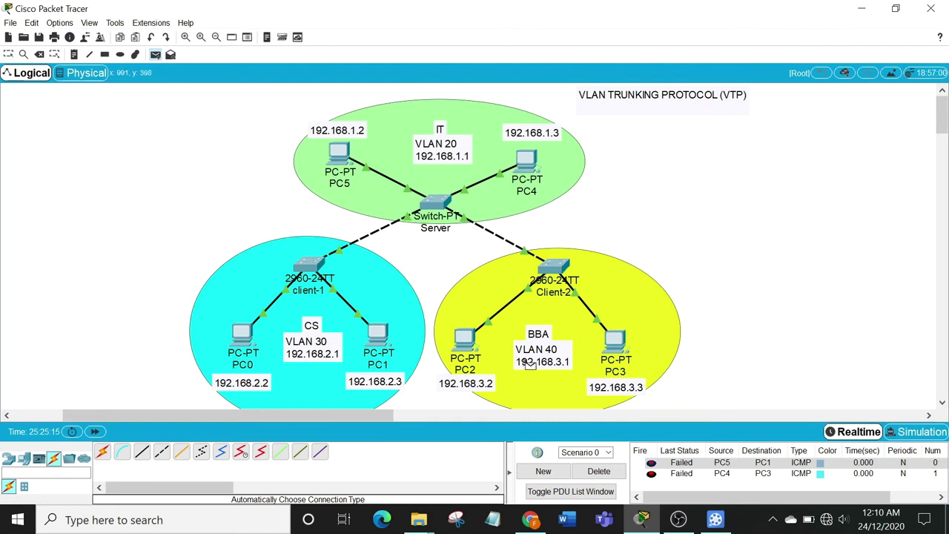
{"action": "left_click", "coordinate": [375, 327]}
{"action": "left_click", "coordinate": [465, 338]}
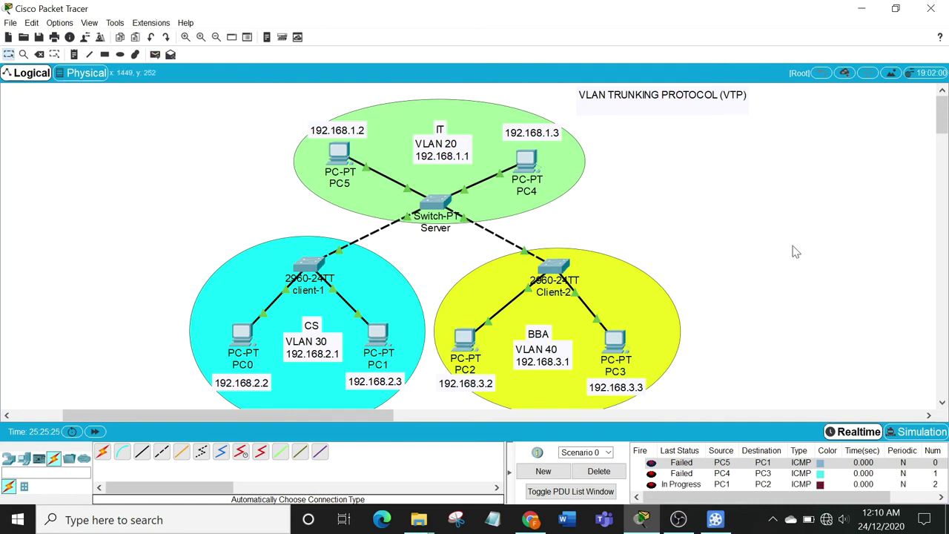